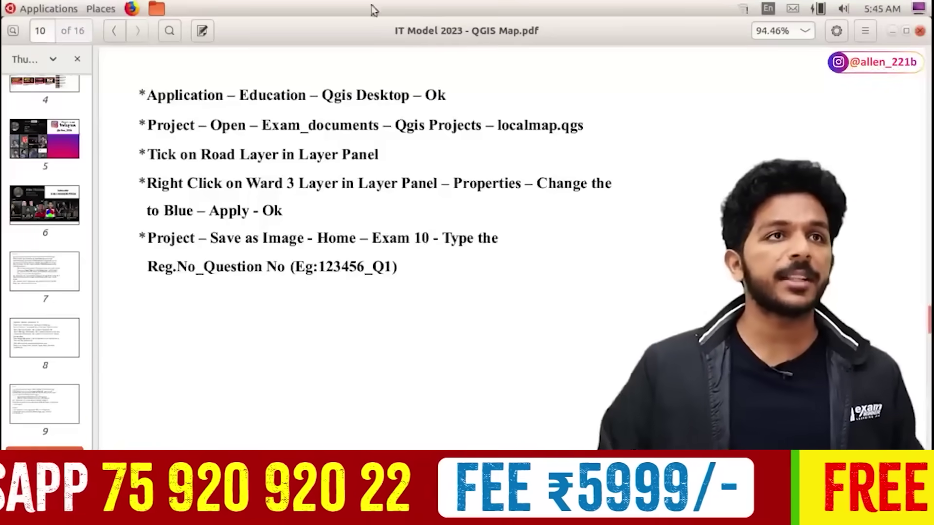
Step: Launch QGIS Desktop from the Education applications and dismiss its startup tips
{"action": "left_click", "coordinate": [103, 6]}
{"action": "left_click", "coordinate": [48, 8]}
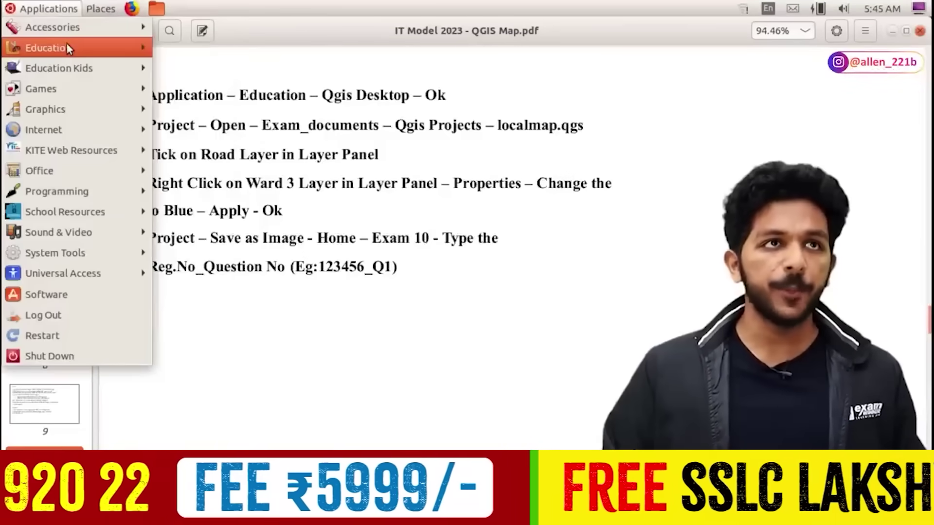
{"action": "mouse_move", "coordinate": [67, 45]}
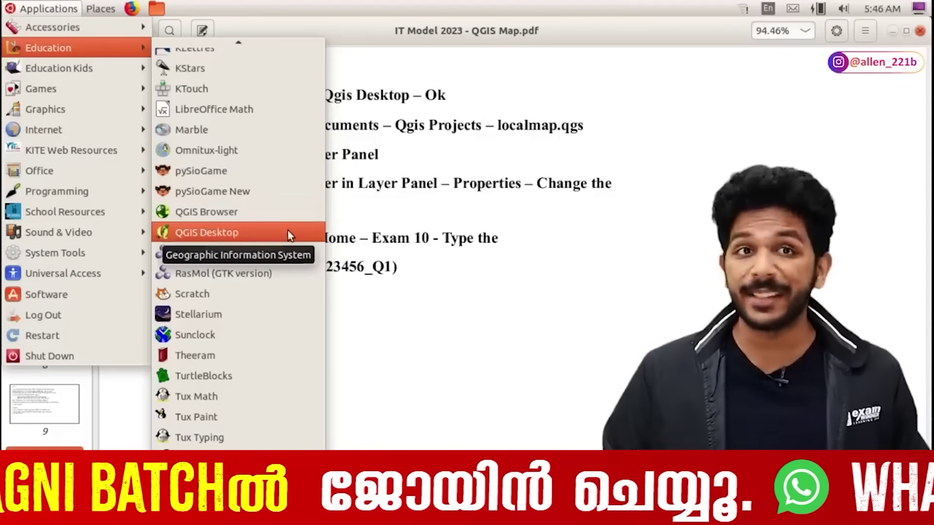
{"action": "left_click", "coordinate": [288, 232]}
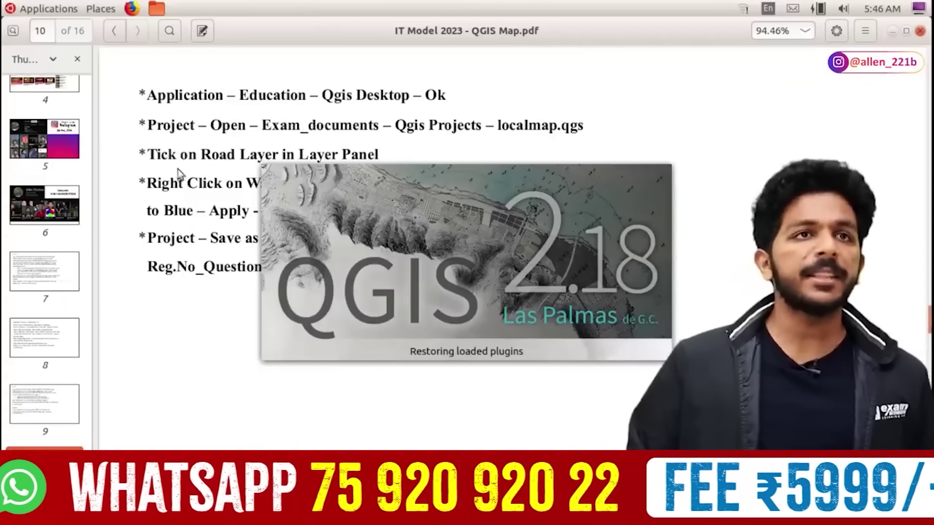
{"action": "scroll", "coordinate": [174, 173], "scroll_direction": "up", "scroll_amount": 2}
{"action": "scroll", "coordinate": [174, 171], "scroll_direction": "up", "scroll_amount": 10}
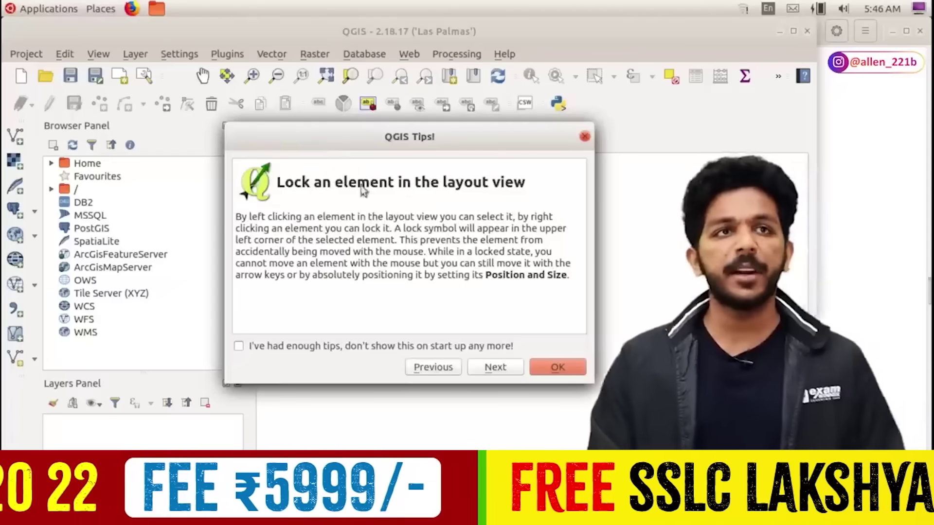
{"action": "key", "text": "Return"}
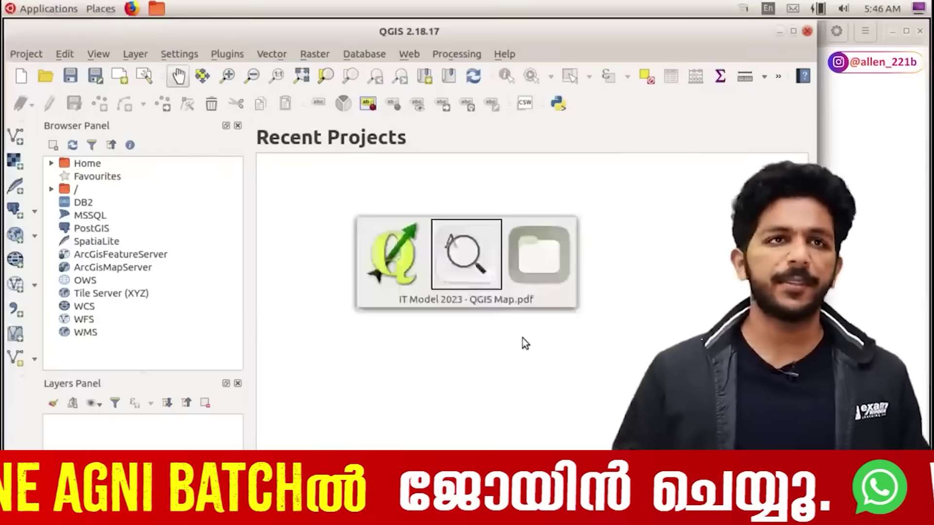
Step: Switch to the exam PDF and check Activity 2 for the project file's name and folder
{"action": "key", "text": "alt+Tab"}
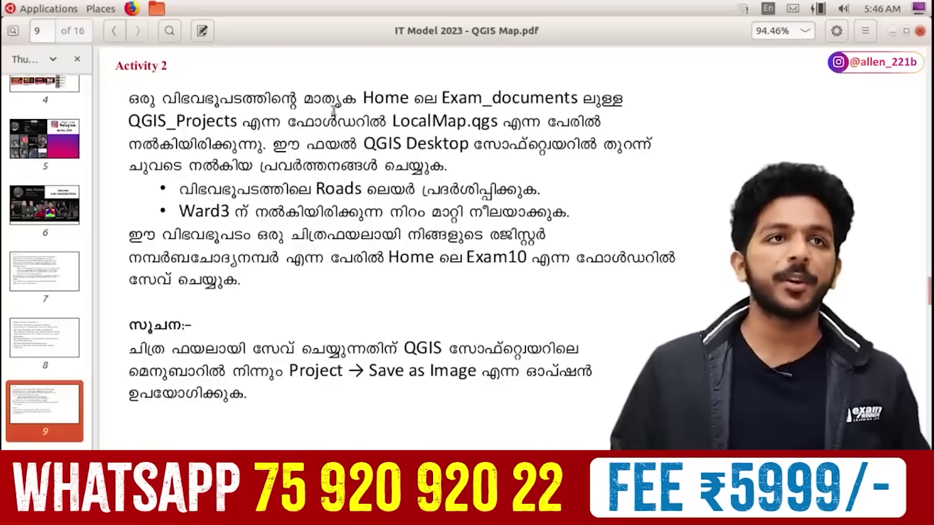
{"action": "double_click", "coordinate": [232, 123]}
{"action": "left_click_drag", "start_coordinate": [392, 128], "coordinate": [392, 128]}
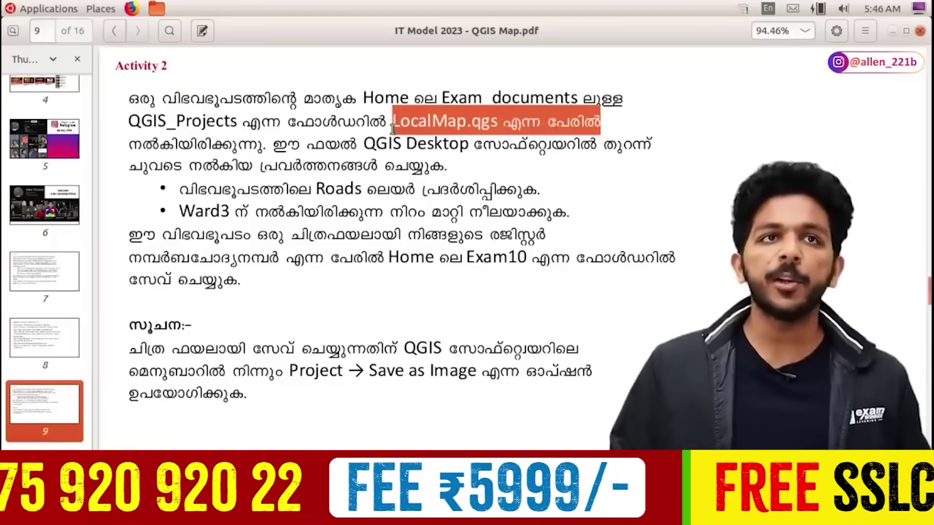
Step: Return to QGIS and open the project LocalMap.qgs from Desktop > Exam_documents > QGIS_Projects
{"action": "key", "text": "alt+Tab"}
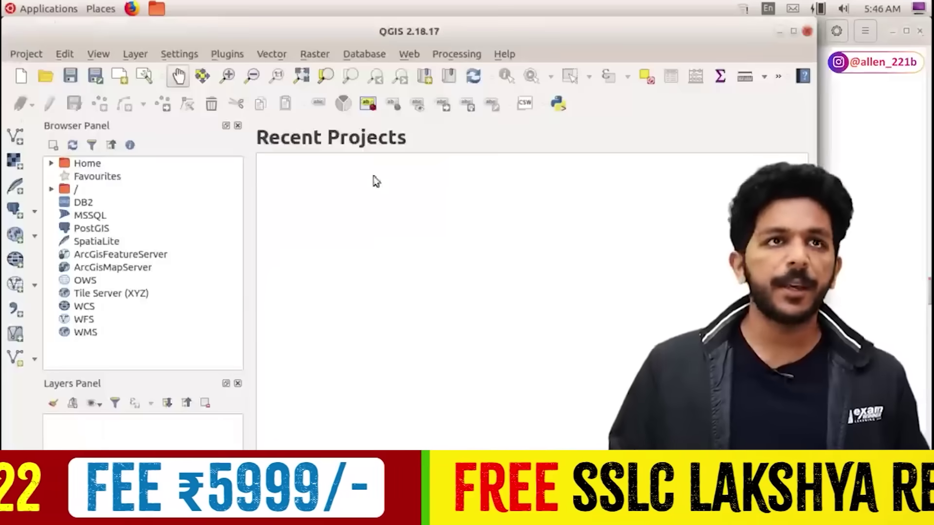
{"action": "left_click", "coordinate": [37, 56]}
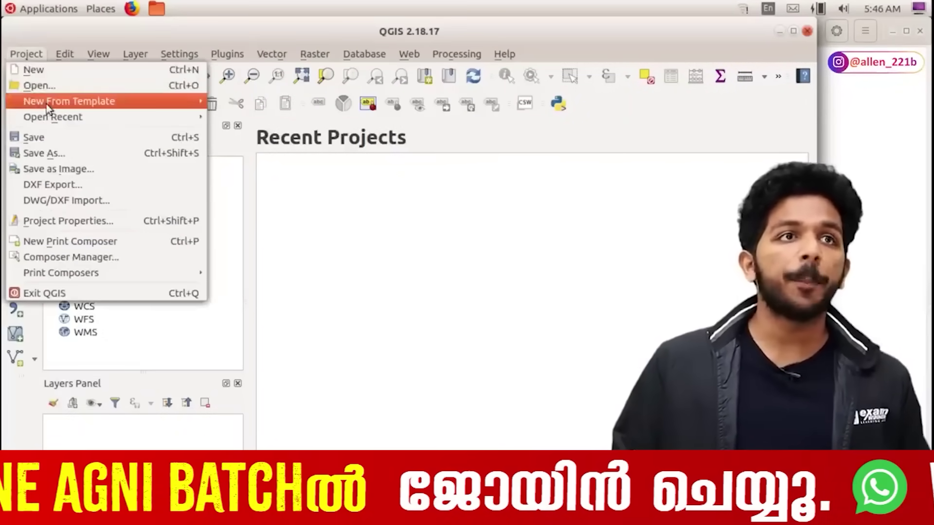
{"action": "left_click", "coordinate": [50, 88]}
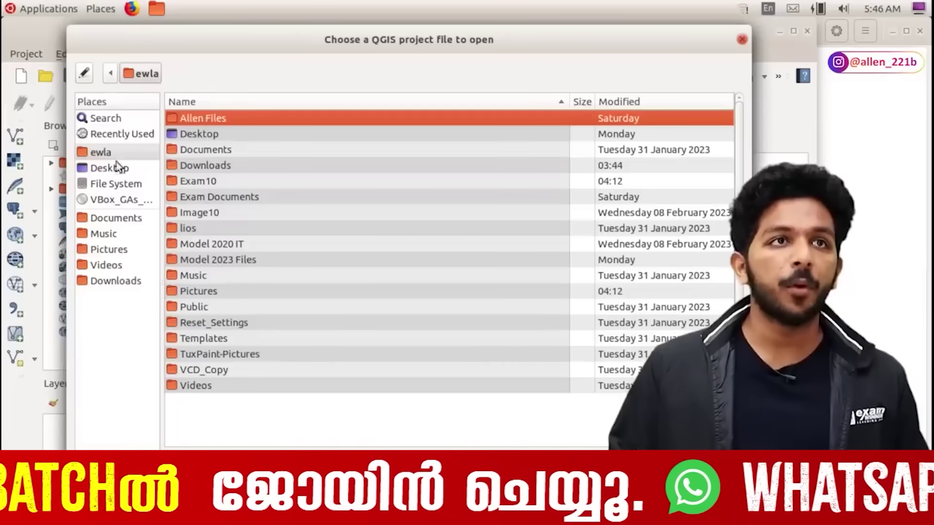
{"action": "left_click", "coordinate": [114, 154]}
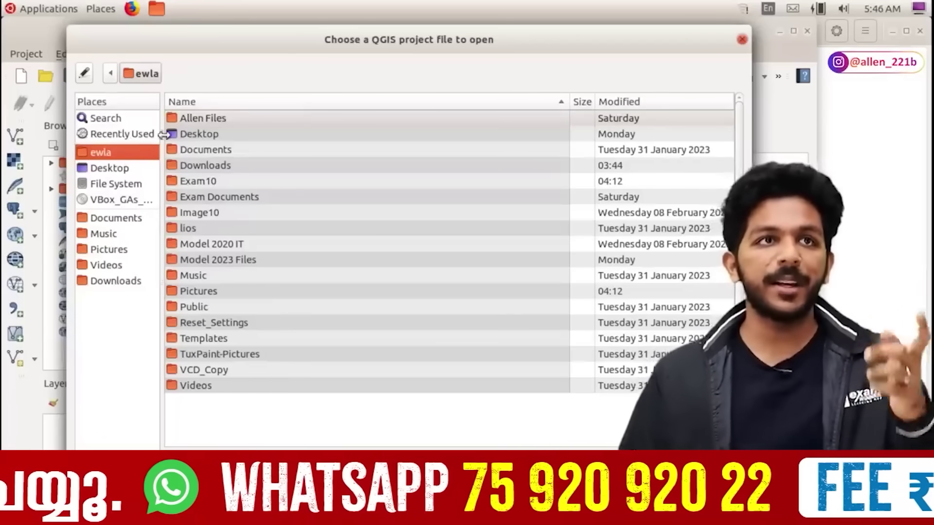
{"action": "double_click", "coordinate": [214, 133]}
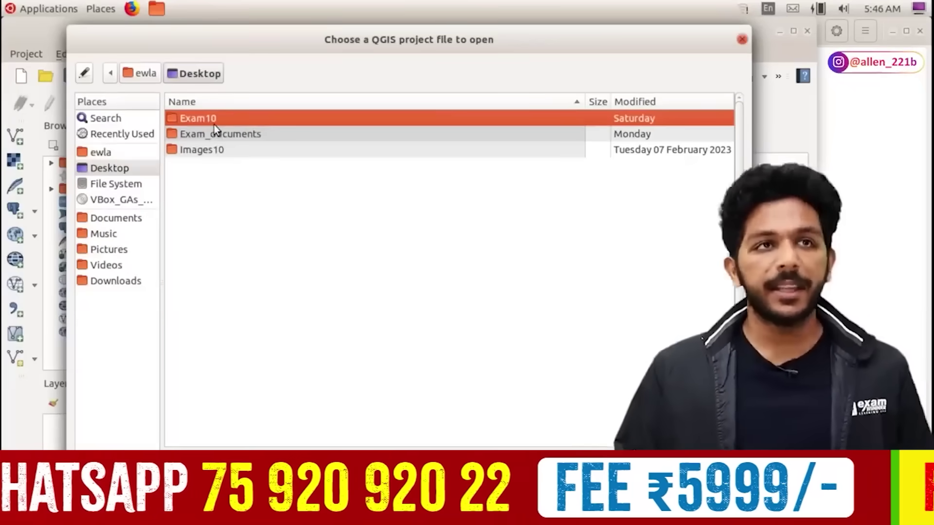
{"action": "double_click", "coordinate": [213, 125]}
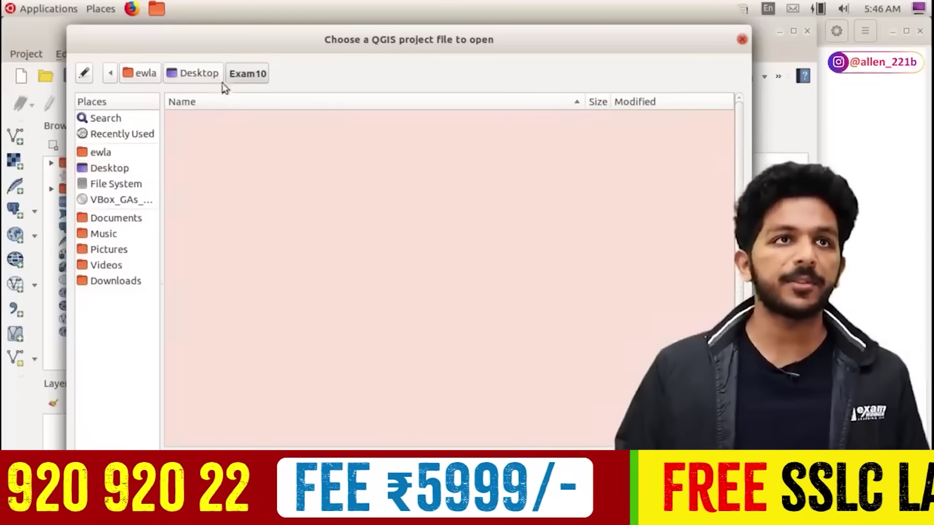
{"action": "left_click", "coordinate": [170, 73]}
{"action": "left_click", "coordinate": [242, 135]}
{"action": "double_click", "coordinate": [242, 134]}
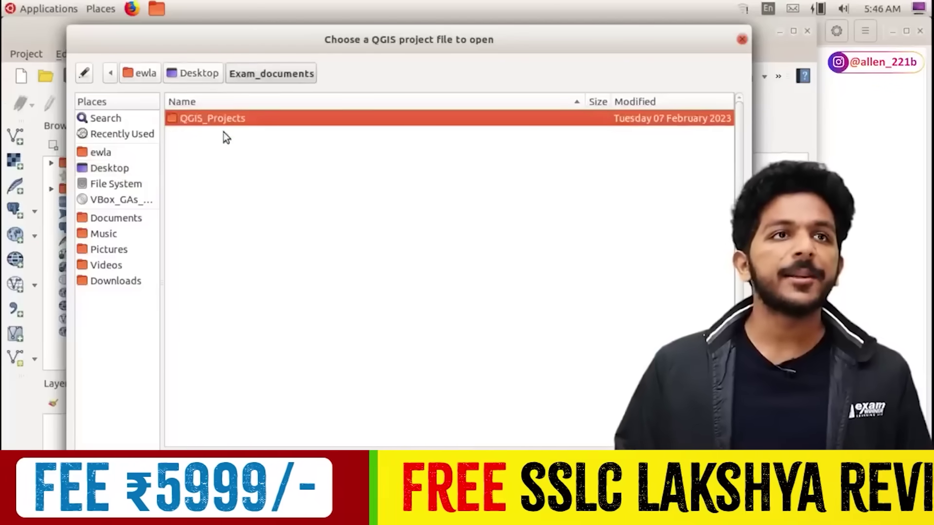
{"action": "double_click", "coordinate": [220, 123]}
{"action": "left_click", "coordinate": [224, 136]}
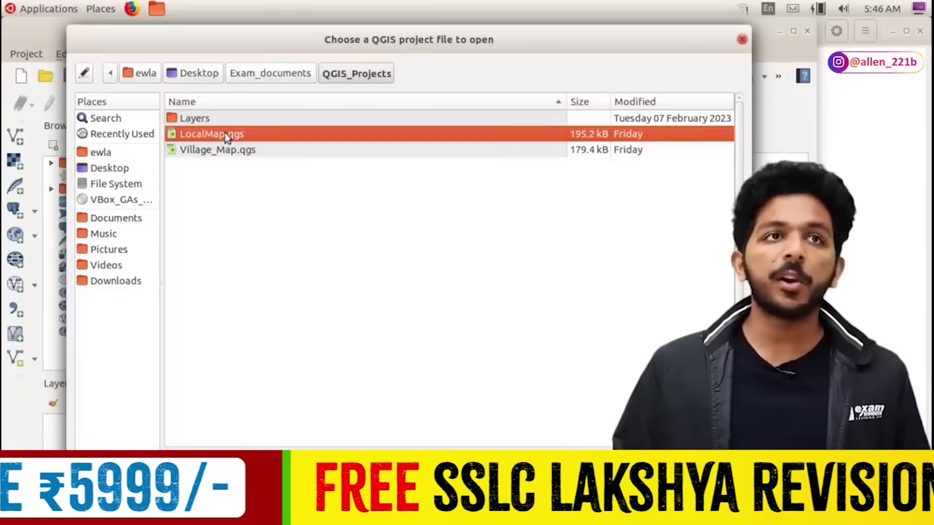
{"action": "key", "text": "Return"}
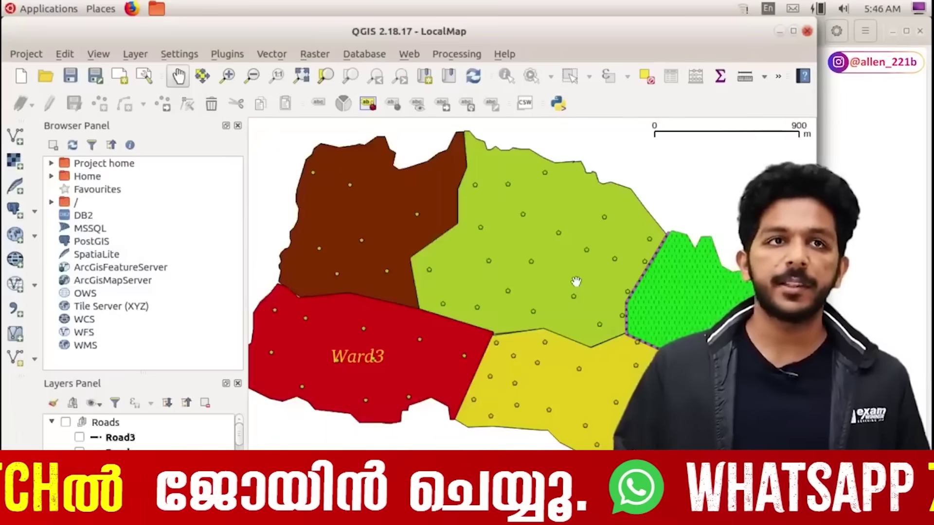
Step: Switch to the exam PDF and read Activity 2's instruction about the Roads layer
{"action": "left_click_drag", "start_coordinate": [594, 296], "coordinate": [572, 244]}
{"action": "key", "text": "alt+Tab"}
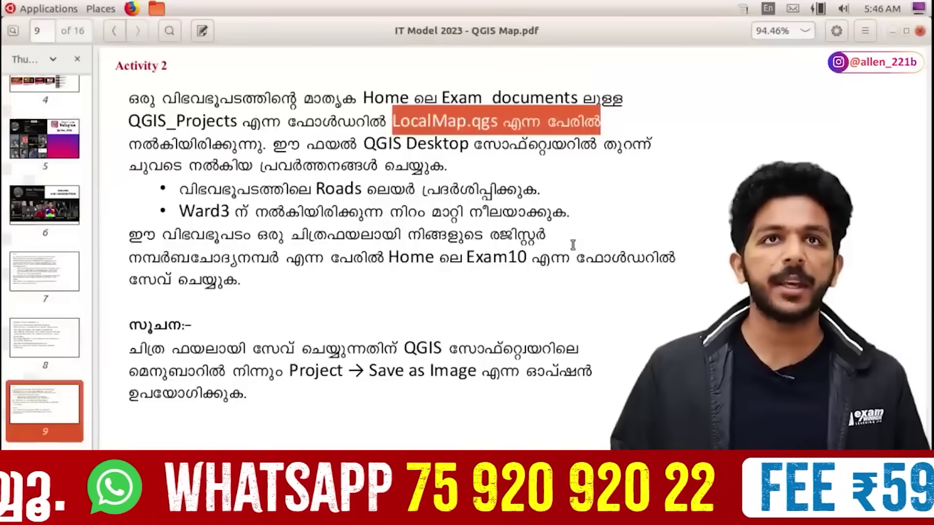
{"action": "left_click", "coordinate": [293, 170]}
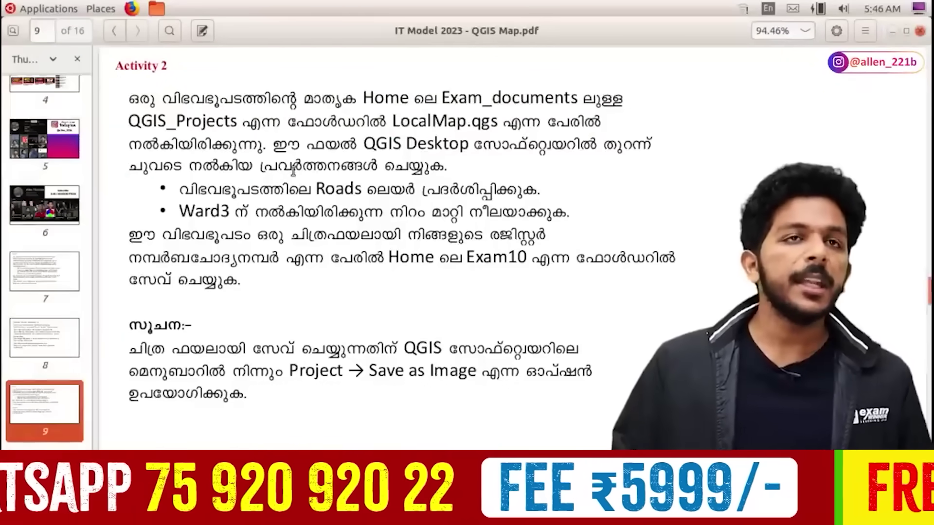
{"action": "left_click_drag", "start_coordinate": [173, 144], "coordinate": [501, 146]}
{"action": "left_click", "coordinate": [483, 171]}
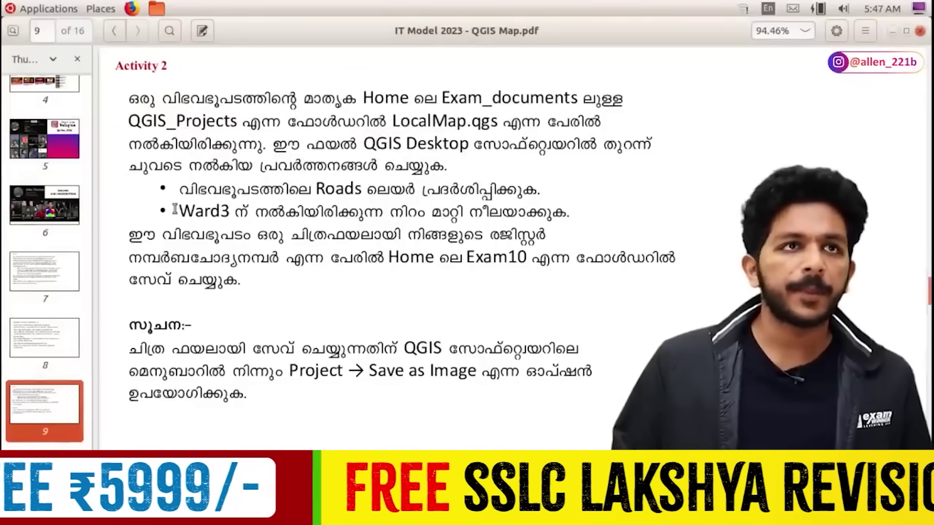
{"action": "left_click_drag", "start_coordinate": [178, 190], "coordinate": [302, 190]}
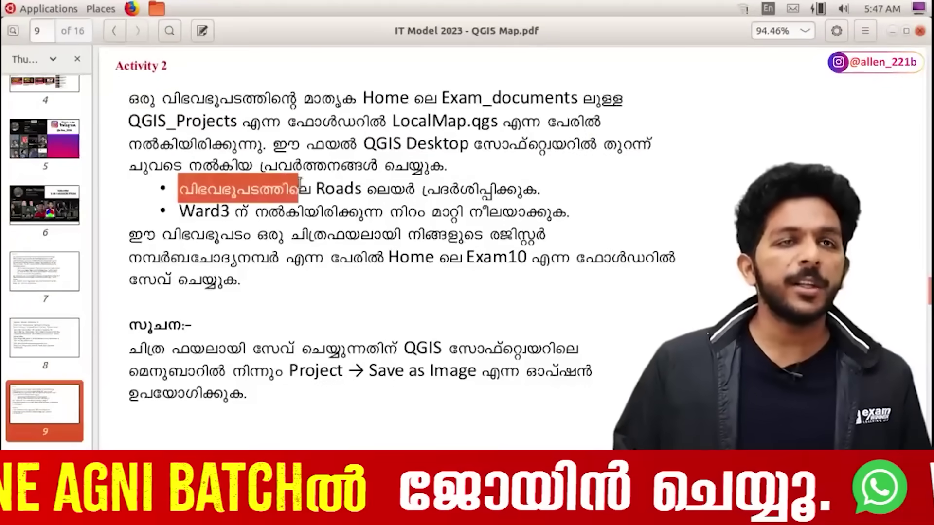
{"action": "triple_click", "coordinate": [362, 189]}
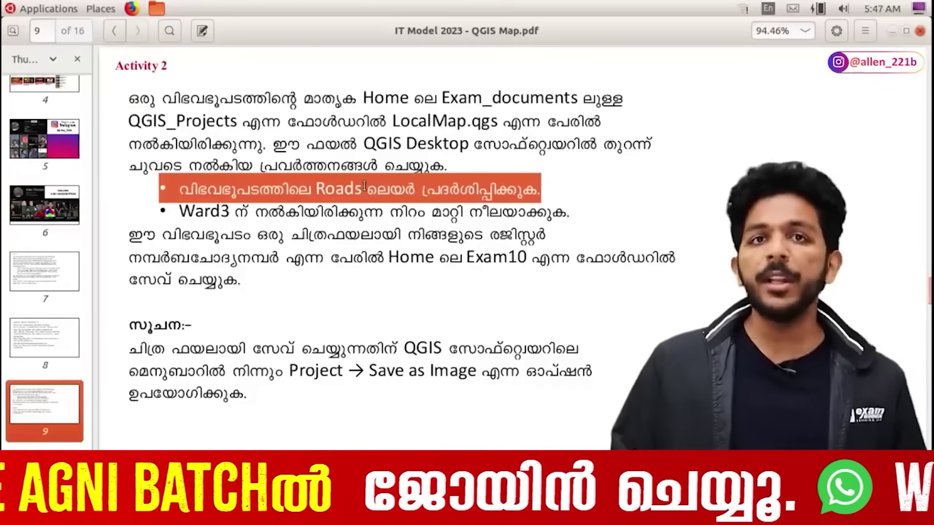
Step: Glance at the QGIS map, then review the PDF's solution notes on opening the project and displaying the road layer
{"action": "key", "text": "alt+Tab"}
{"action": "left_click_drag", "start_coordinate": [443, 252], "coordinate": [447, 294]}
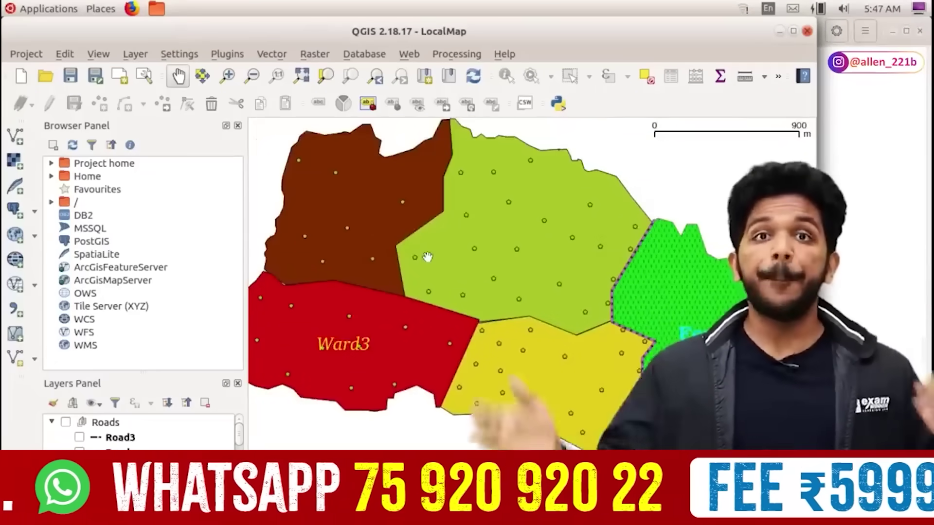
{"action": "key", "text": "alt+Tab"}
{"action": "scroll", "coordinate": [430, 263], "scroll_direction": "down", "scroll_amount": 3}
{"action": "scroll", "coordinate": [430, 263], "scroll_direction": "down", "scroll_amount": 5}
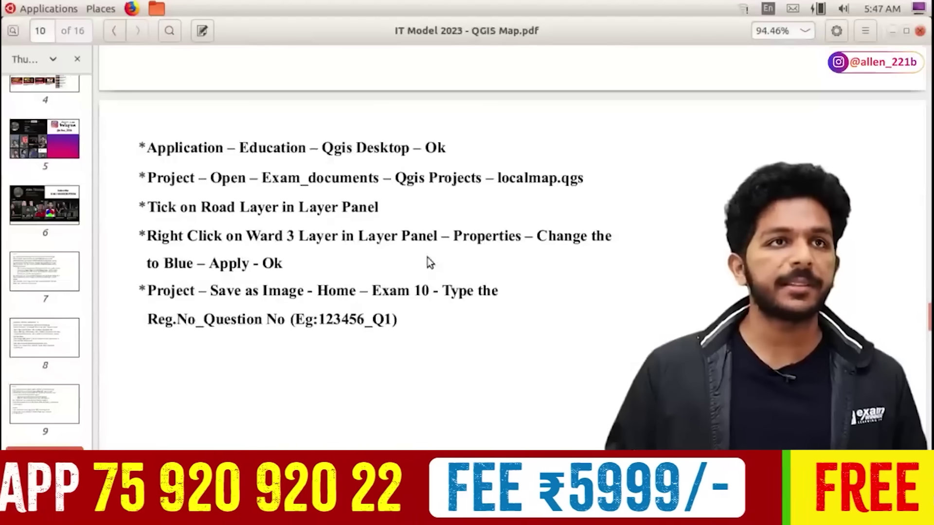
{"action": "left_click_drag", "start_coordinate": [187, 185], "coordinate": [583, 171]}
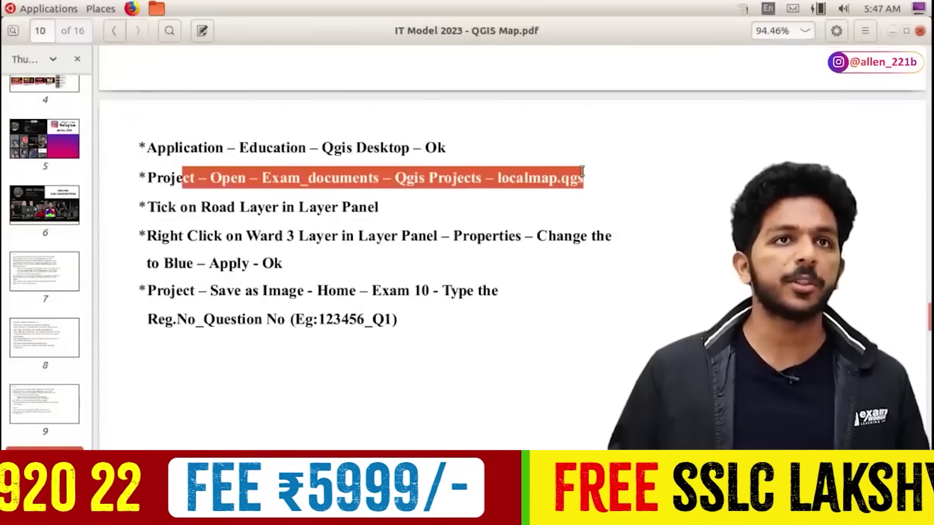
{"action": "left_click", "coordinate": [566, 177]}
{"action": "triple_click", "coordinate": [225, 209]}
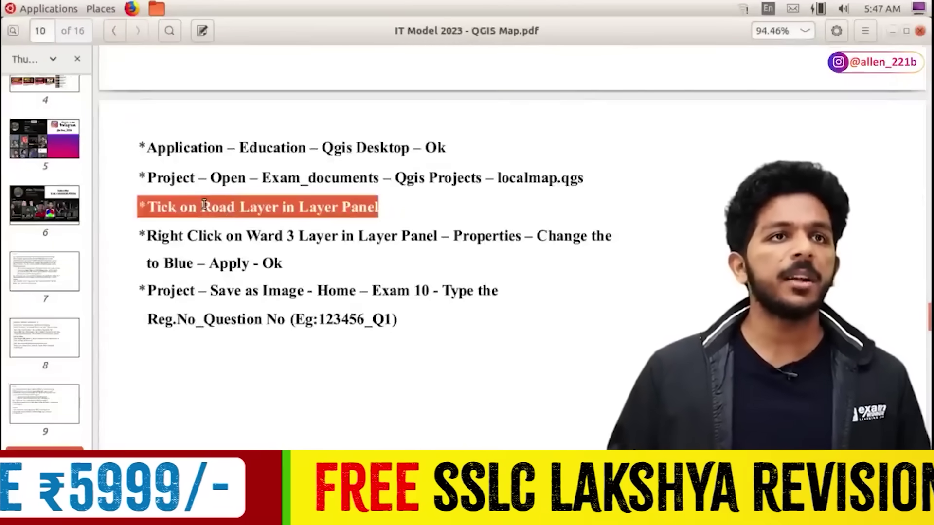
{"action": "left_click", "coordinate": [204, 204]}
{"action": "triple_click", "coordinate": [204, 204]}
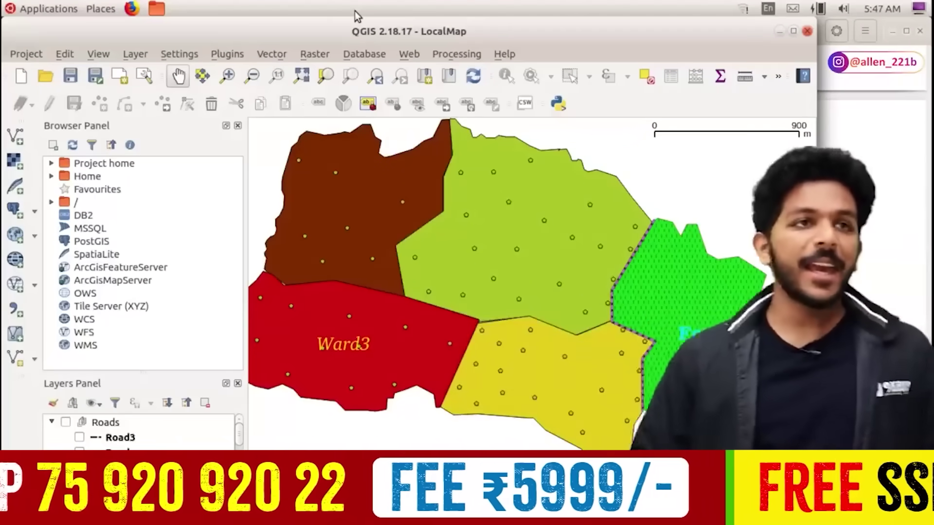
Step: In QGIS, turn on the Roads layer group, toggling the group and individual roads such as Road3 to check them on the map
{"action": "scroll", "coordinate": [101, 443], "scroll_direction": "down", "scroll_amount": 2}
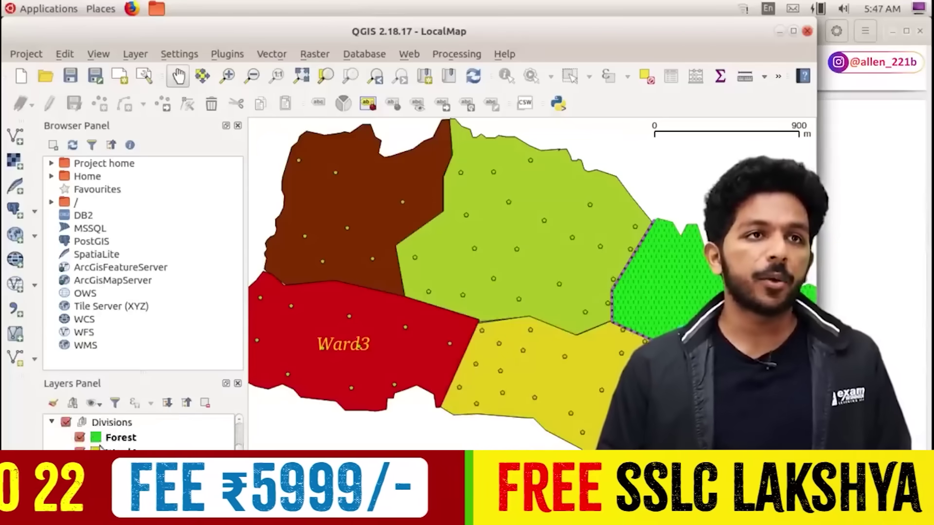
{"action": "scroll", "coordinate": [100, 447], "scroll_direction": "up", "scroll_amount": 2}
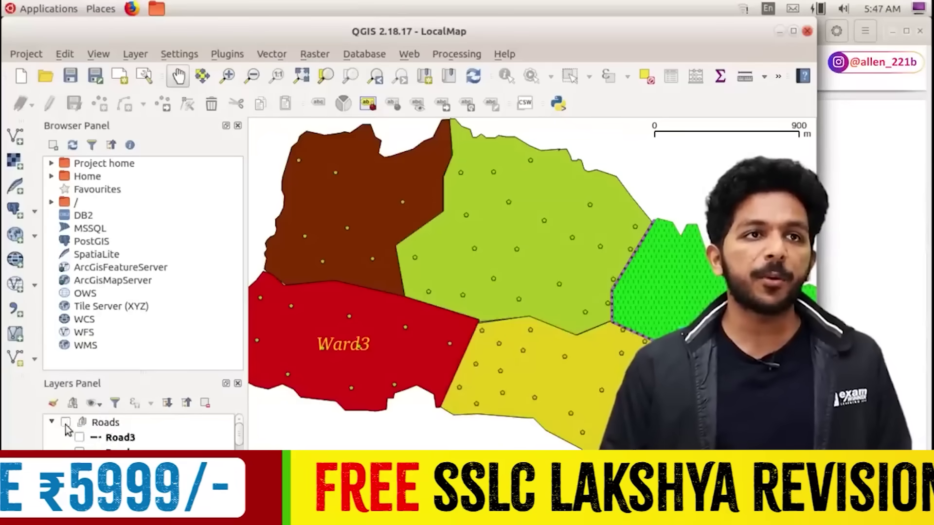
{"action": "left_click", "coordinate": [66, 423]}
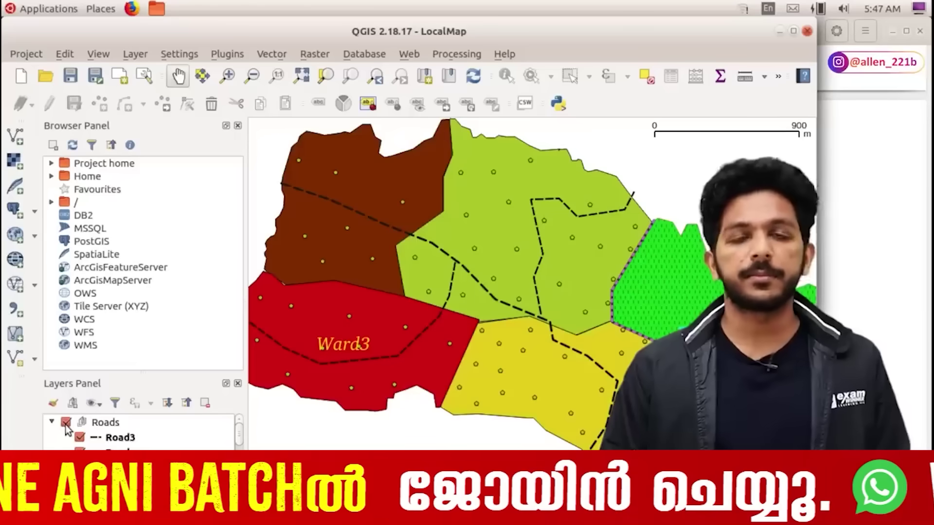
{"action": "left_click", "coordinate": [66, 423]}
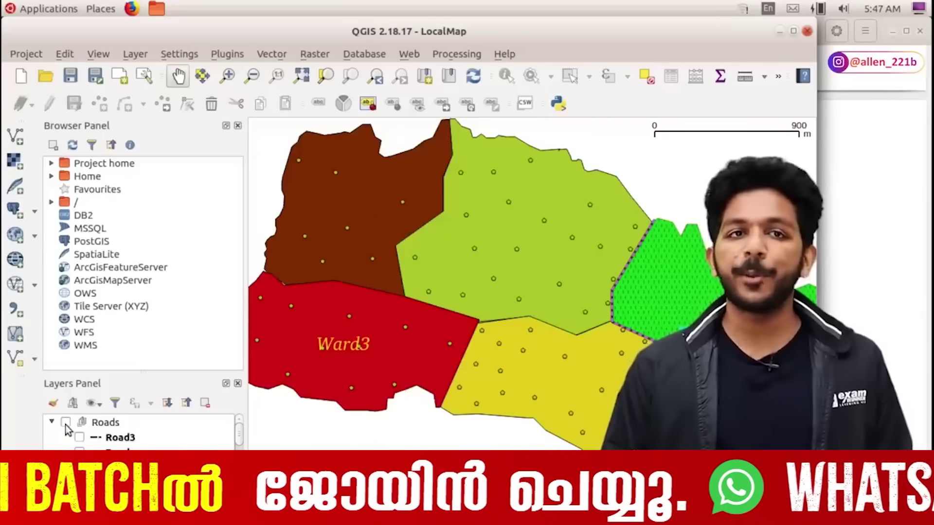
{"action": "left_click", "coordinate": [66, 423]}
{"action": "left_click", "coordinate": [66, 423]}
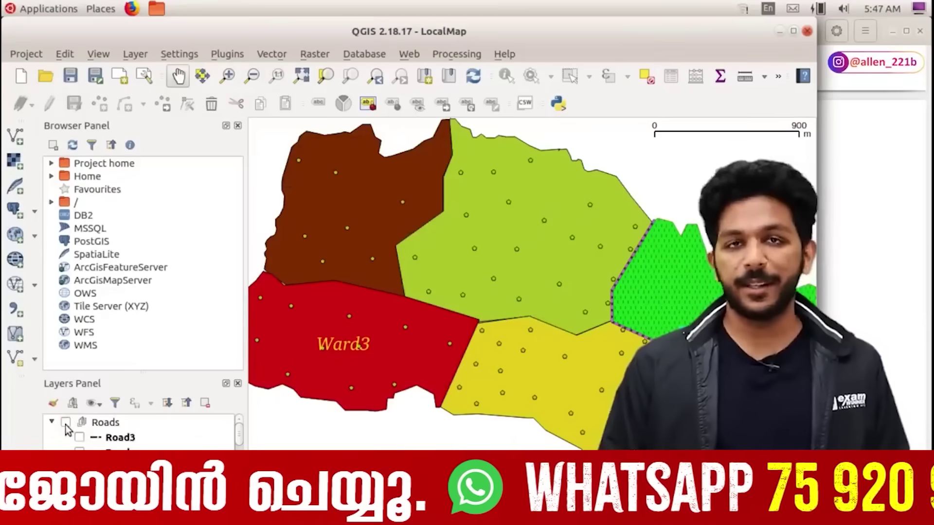
{"action": "left_click", "coordinate": [66, 423]}
{"action": "left_click", "coordinate": [82, 436]}
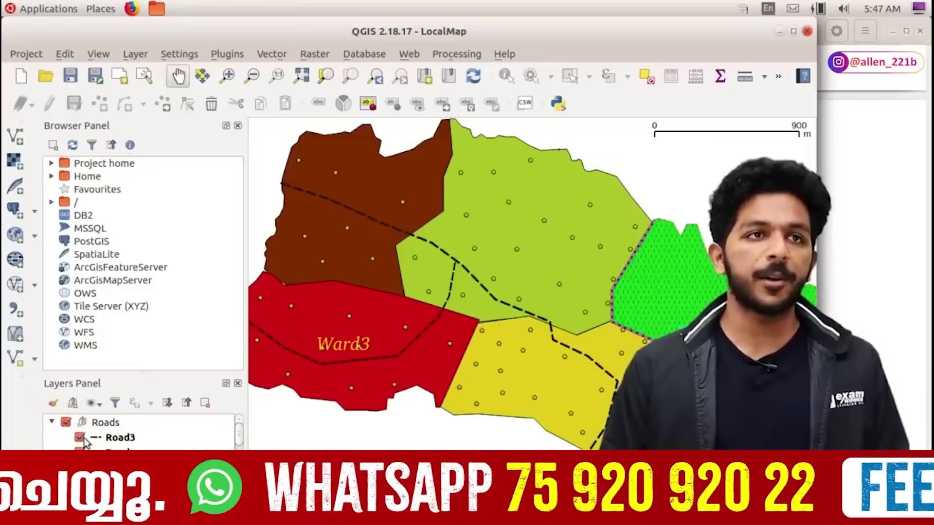
{"action": "left_click", "coordinate": [82, 436]}
{"action": "left_click", "coordinate": [81, 451]}
{"action": "left_click", "coordinate": [81, 452]}
Step: Switch to the exam PDF and read the solution notes on changing the Ward 3 layer's colour to blue
{"action": "key", "text": "alt+Tab"}
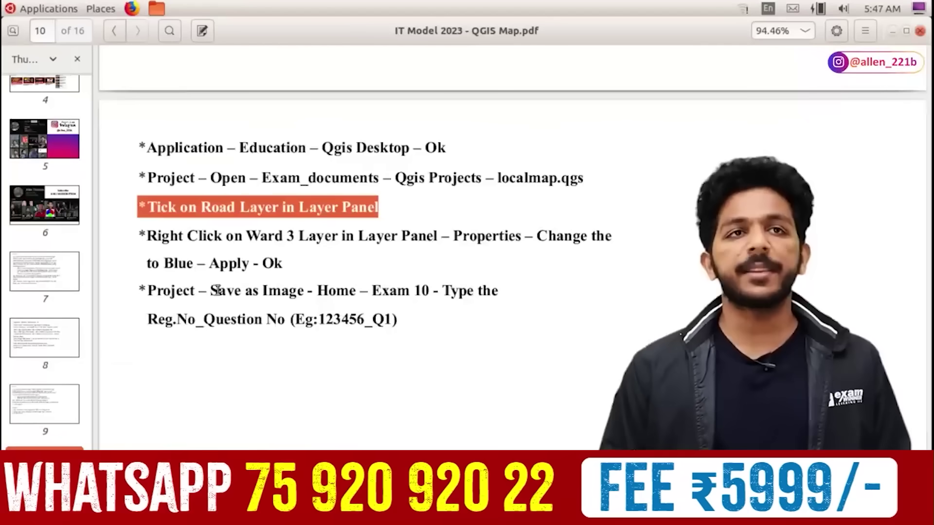
{"action": "left_click", "coordinate": [199, 249]}
{"action": "left_click_drag", "start_coordinate": [197, 236], "coordinate": [576, 238]}
{"action": "left_click", "coordinate": [525, 265]}
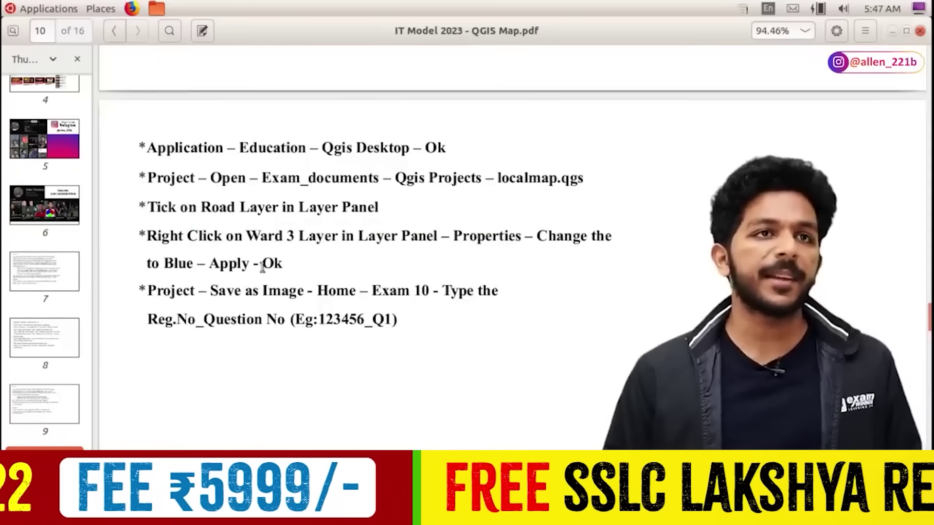
{"action": "left_click_drag", "start_coordinate": [191, 258], "coordinate": [351, 269]}
{"action": "scroll", "coordinate": [348, 265], "scroll_direction": "up", "scroll_amount": 5}
{"action": "scroll", "coordinate": [348, 265], "scroll_direction": "up", "scroll_amount": 5}
{"action": "triple_click", "coordinate": [320, 311]}
{"action": "scroll", "coordinate": [319, 305], "scroll_direction": "down", "scroll_amount": 10}
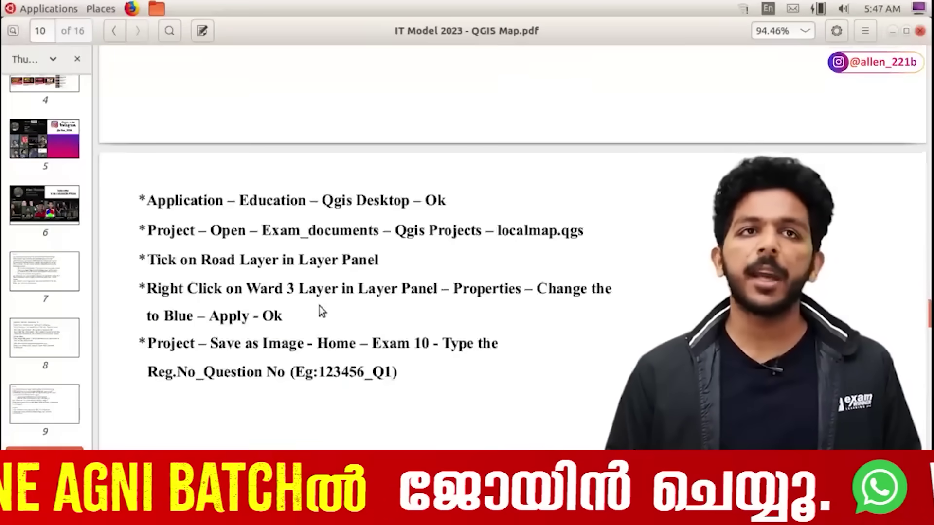
Step: Switch to QGIS and enlarge the Layers Panel until all the map's layers, including Ward3, are listed
{"action": "key", "text": "alt+Tab"}
{"action": "left_click", "coordinate": [399, 358]}
{"action": "left_click_drag", "start_coordinate": [451, 332], "coordinate": [316, 335]}
{"action": "left_click", "coordinate": [363, 294]}
{"action": "left_click_drag", "start_coordinate": [447, 290], "coordinate": [276, 306]}
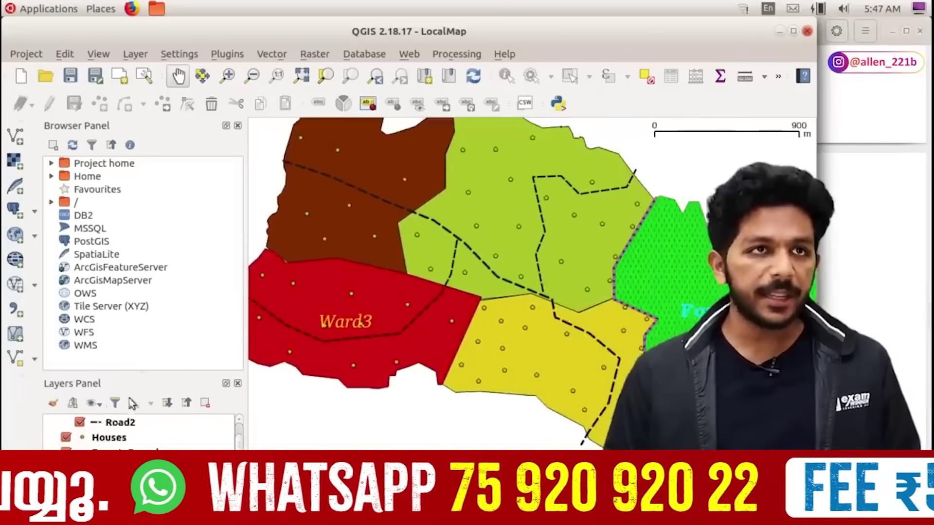
{"action": "left_click_drag", "start_coordinate": [139, 372], "coordinate": [141, 213]}
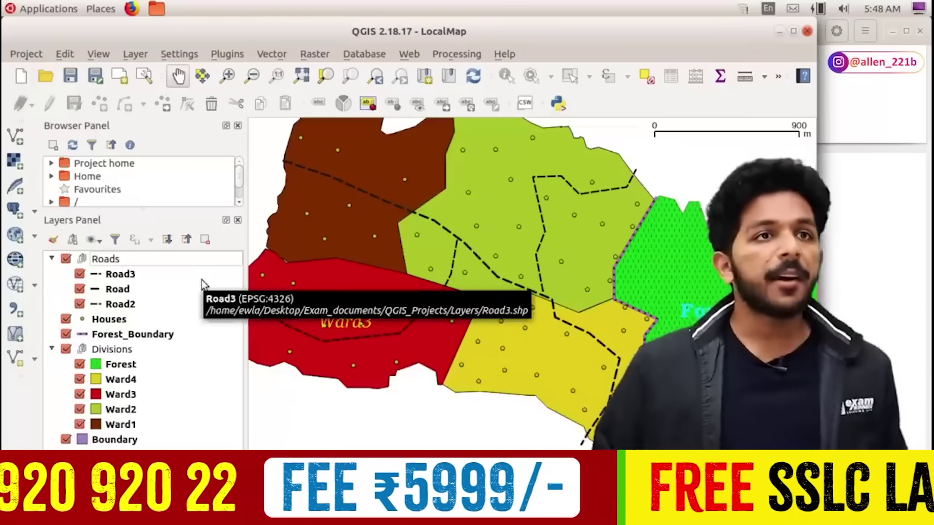
Step: Select the Ward3 layer and toggle its visibility off and on to identify it on the map
{"action": "left_click", "coordinate": [119, 395]}
{"action": "left_click", "coordinate": [80, 395]}
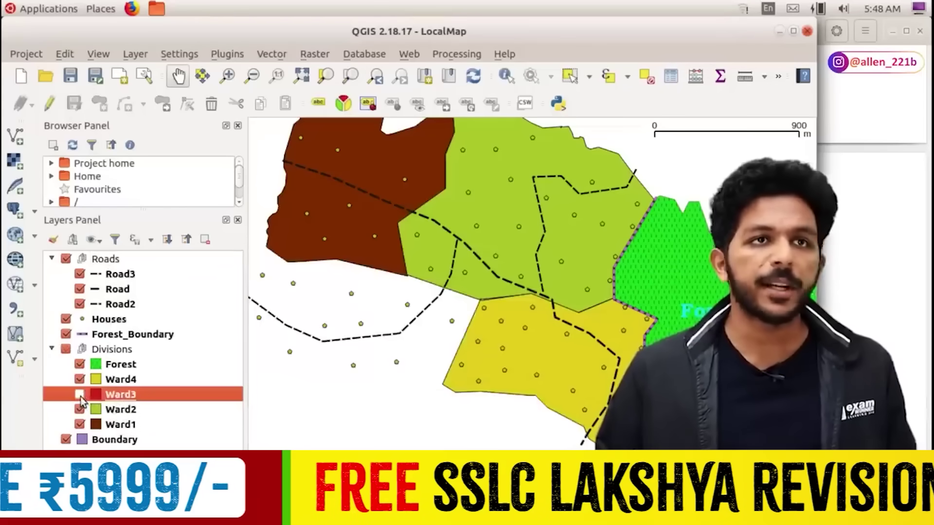
{"action": "left_click", "coordinate": [80, 395]}
Step: Change the Ward3 layer's simple fill colour to blue (#1d8bda) in its layer properties and apply it
{"action": "right_click", "coordinate": [109, 396]}
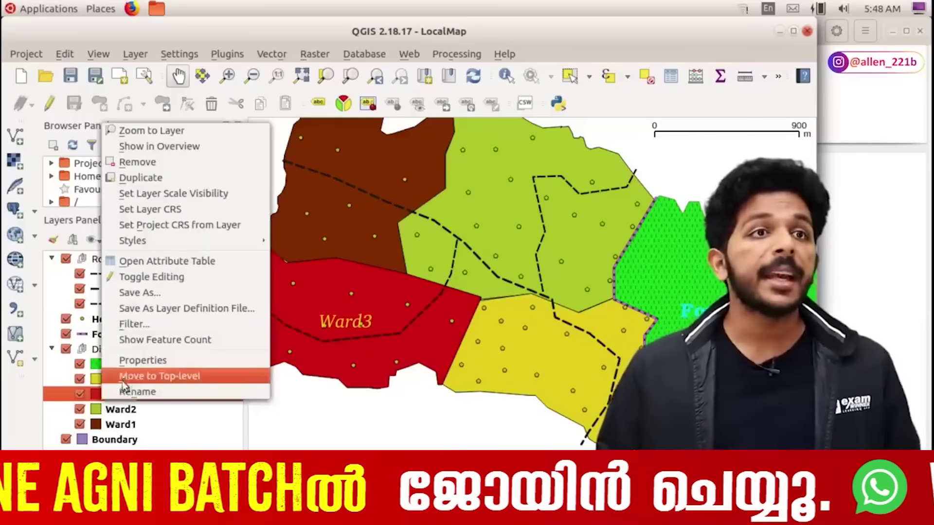
{"action": "left_click", "coordinate": [133, 360]}
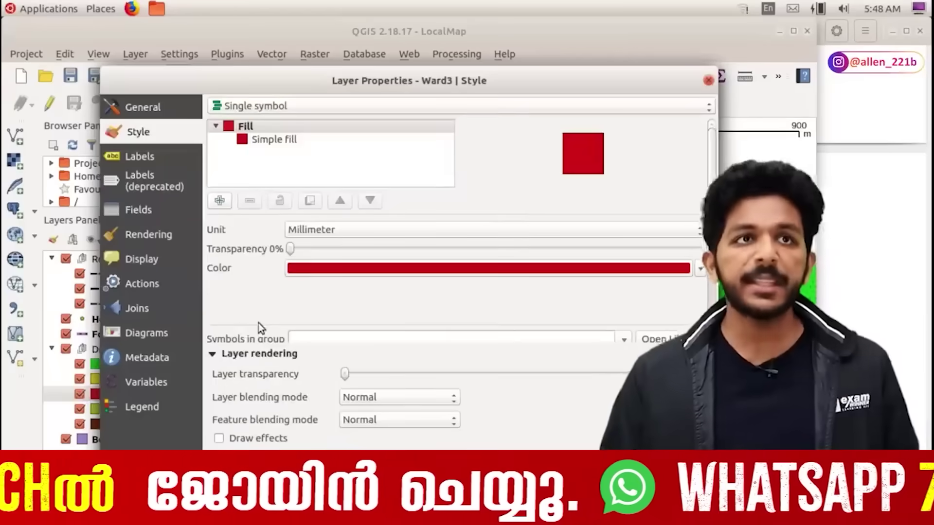
{"action": "left_click", "coordinate": [275, 141]}
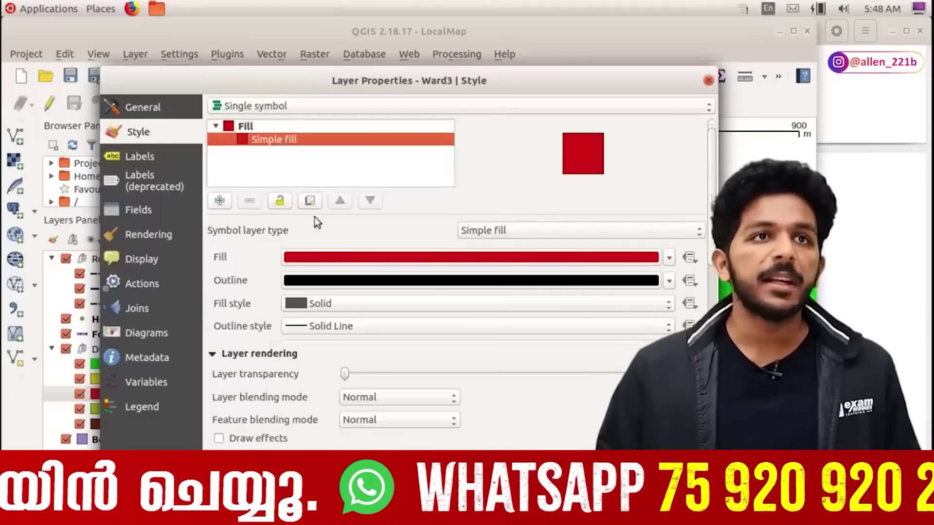
{"action": "left_click", "coordinate": [339, 256]}
{"action": "mouse_move", "coordinate": [375, 213]}
{"action": "left_mouse_down"}
{"action": "mouse_move", "coordinate": [378, 171]}
{"action": "mouse_move", "coordinate": [408, 181]}
{"action": "mouse_move", "coordinate": [409, 167]}
{"action": "mouse_move", "coordinate": [409, 198]}
{"action": "mouse_move", "coordinate": [410, 178]}
{"action": "mouse_move", "coordinate": [401, 193]}
{"action": "left_mouse_up"}
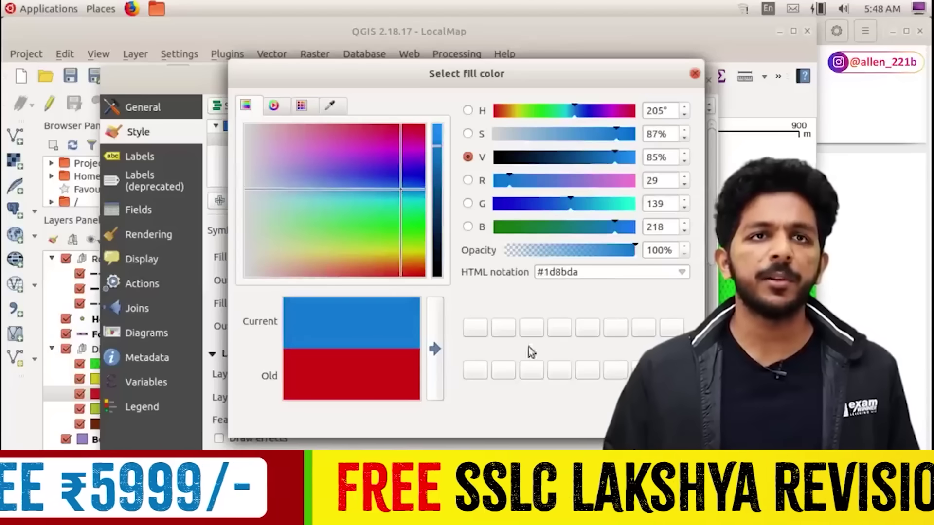
{"action": "key", "text": "Return"}
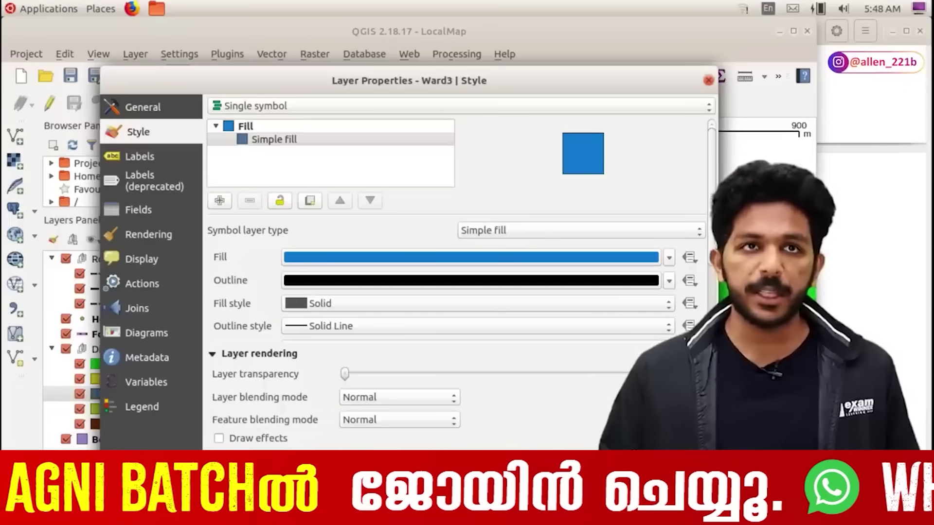
{"action": "key", "text": "Return"}
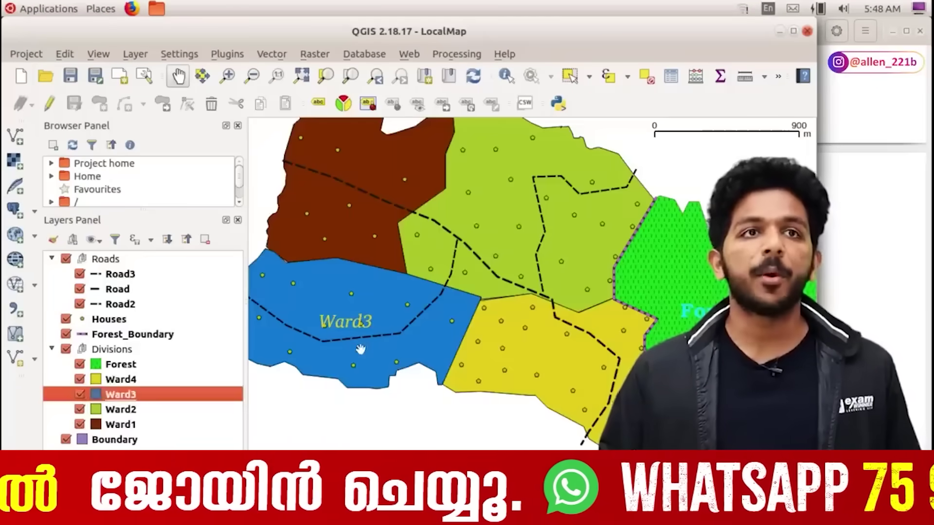
Step: Switch to the exam PDF and review the solution notes on recolouring Ward 3 and saving the map as an image
{"action": "key", "text": "alt+Tab"}
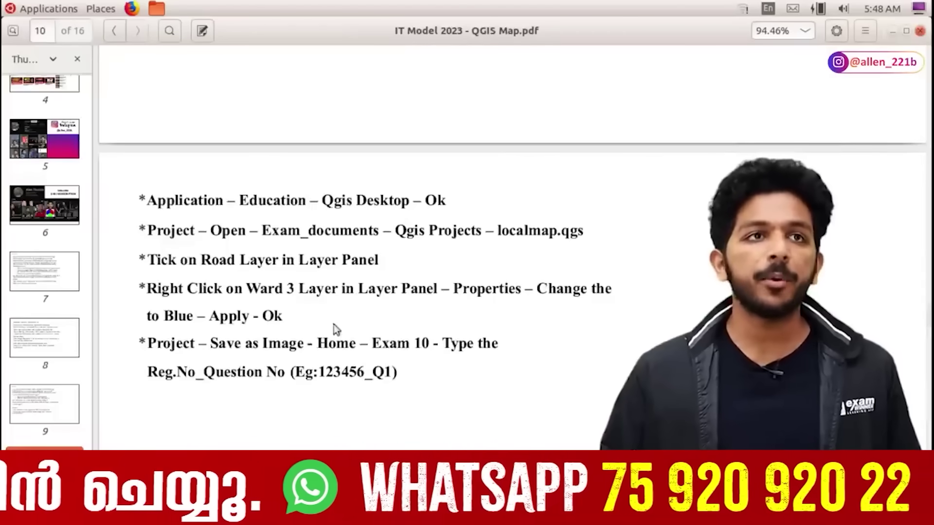
{"action": "left_click_drag", "start_coordinate": [259, 290], "coordinate": [440, 287]}
{"action": "left_click", "coordinate": [314, 297]}
{"action": "left_click_drag", "start_coordinate": [138, 337], "coordinate": [350, 343]}
{"action": "left_click", "coordinate": [250, 335]}
{"action": "left_click_drag", "start_coordinate": [251, 335], "coordinate": [322, 342]}
{"action": "left_click", "coordinate": [442, 392]}
Step: In QGIS, save the map as an image named QGIS_1 in the Exam10 folder
{"action": "key", "text": "alt+Tab"}
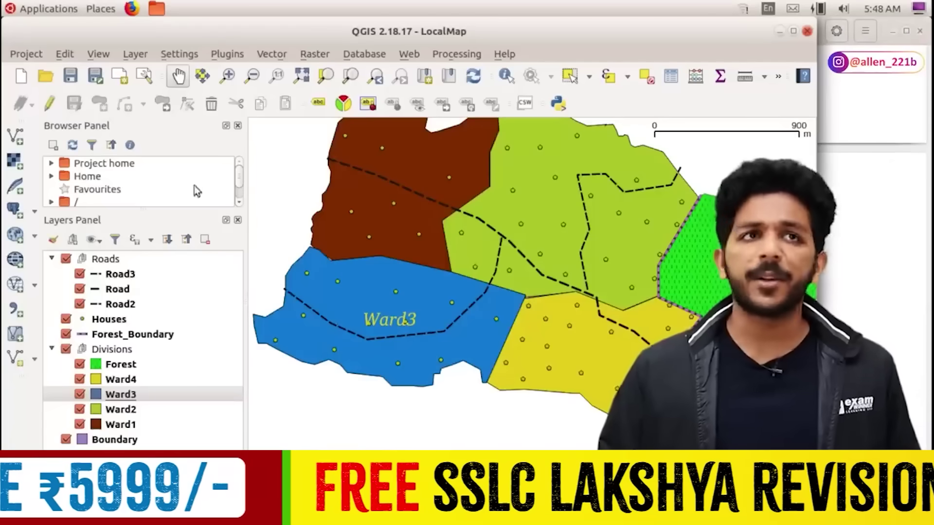
{"action": "left_click", "coordinate": [19, 52]}
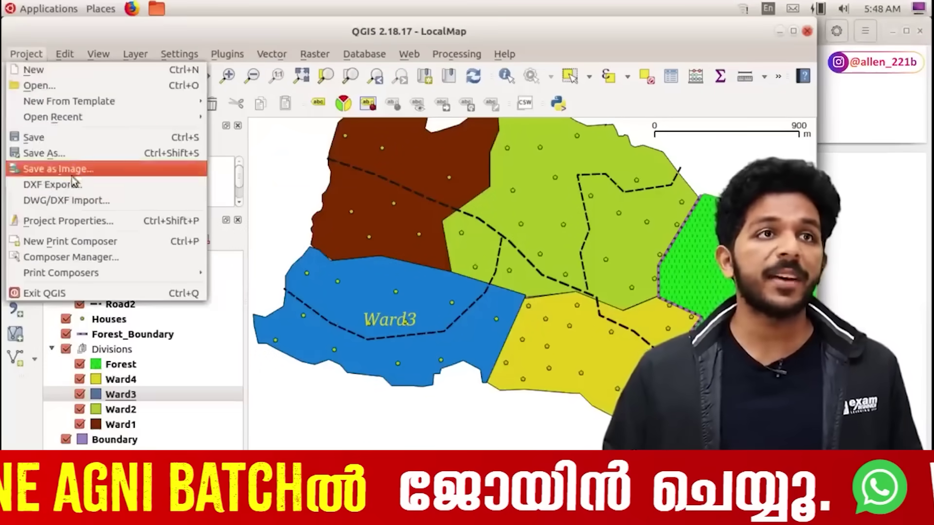
{"action": "left_click", "coordinate": [81, 168]}
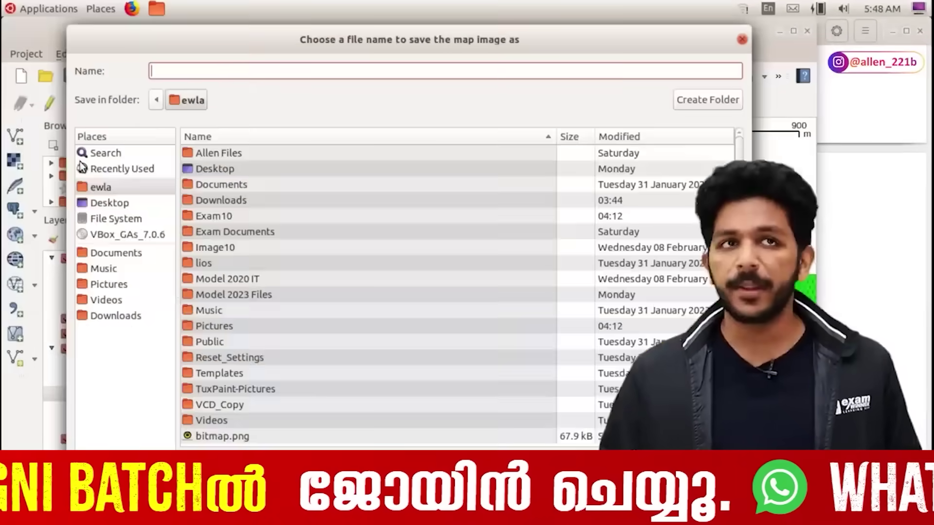
{"action": "left_click", "coordinate": [200, 220]}
{"action": "double_click", "coordinate": [200, 219]}
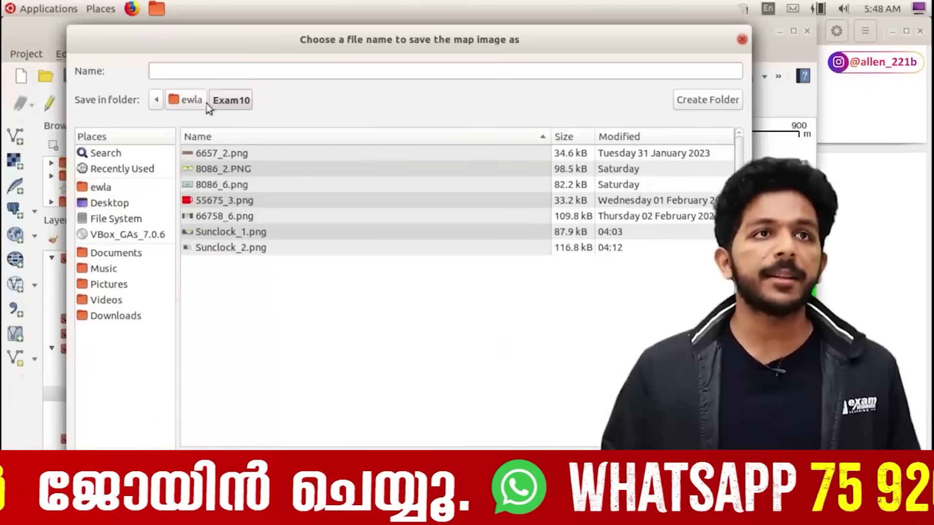
{"action": "left_click", "coordinate": [208, 71]}
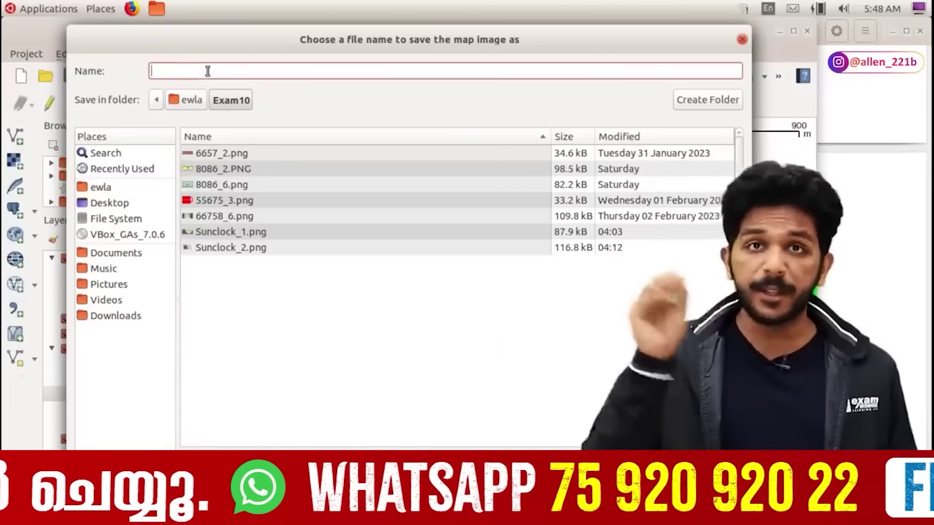
{"action": "type", "text": "QGIS_1"}
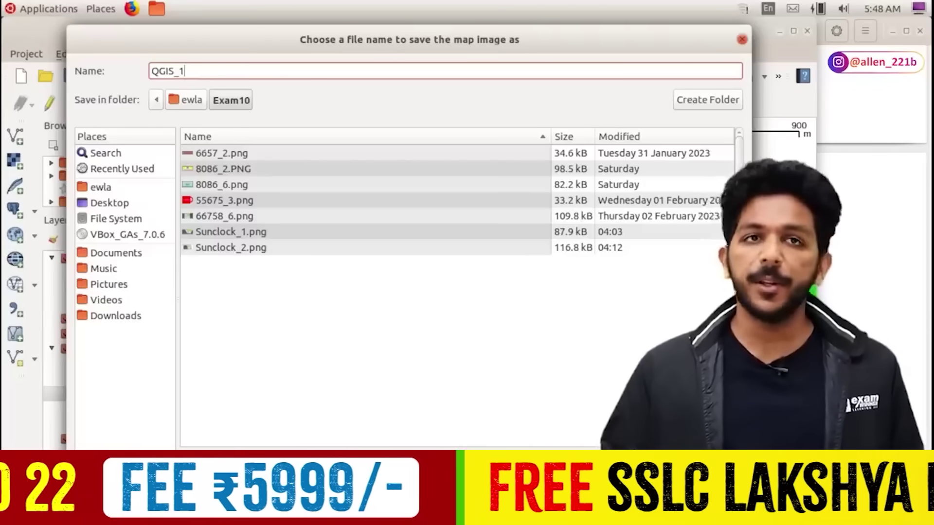
{"action": "key", "text": "Return"}
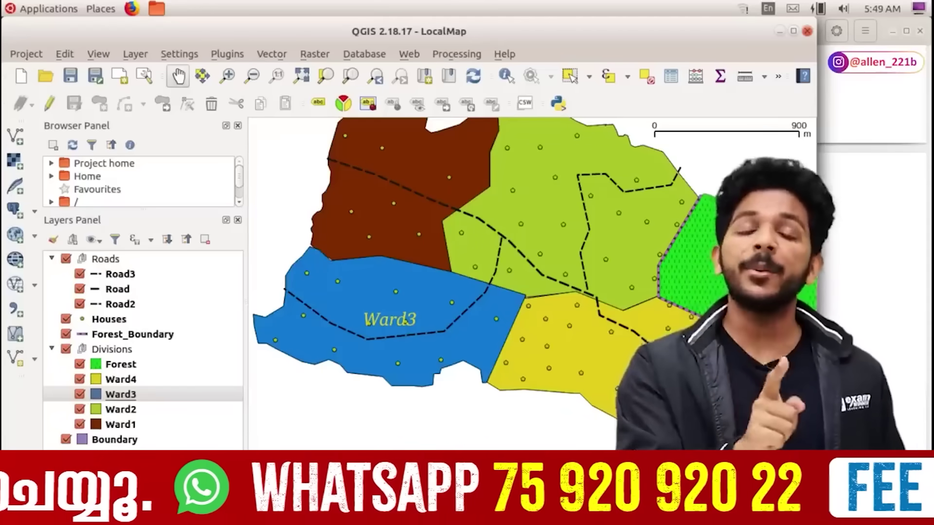
Step: Close QGIS without saving the project changes and go to the Activity 1 question in the exam PDF
{"action": "left_click", "coordinate": [807, 31]}
{"action": "left_click", "coordinate": [340, 265]}
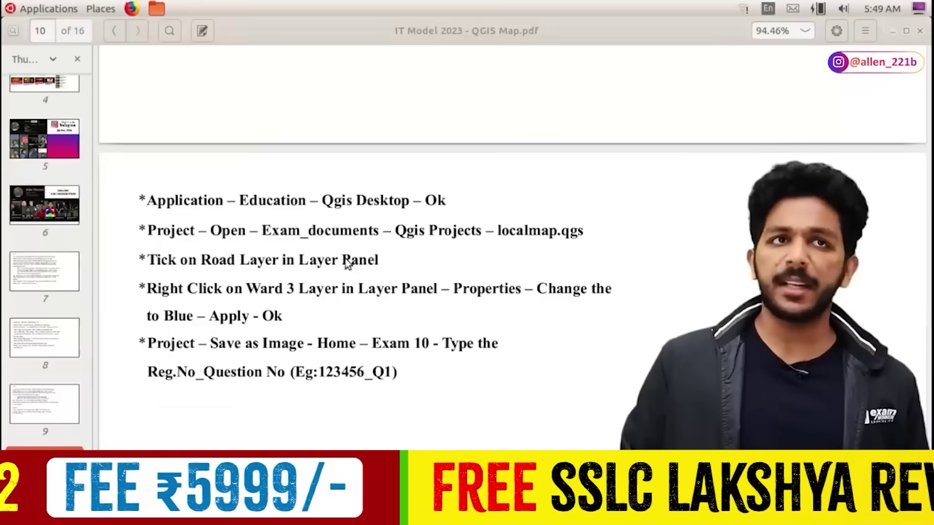
{"action": "scroll", "coordinate": [331, 263], "scroll_direction": "down", "scroll_amount": 10}
{"action": "scroll", "coordinate": [331, 263], "scroll_direction": "up", "scroll_amount": 15}
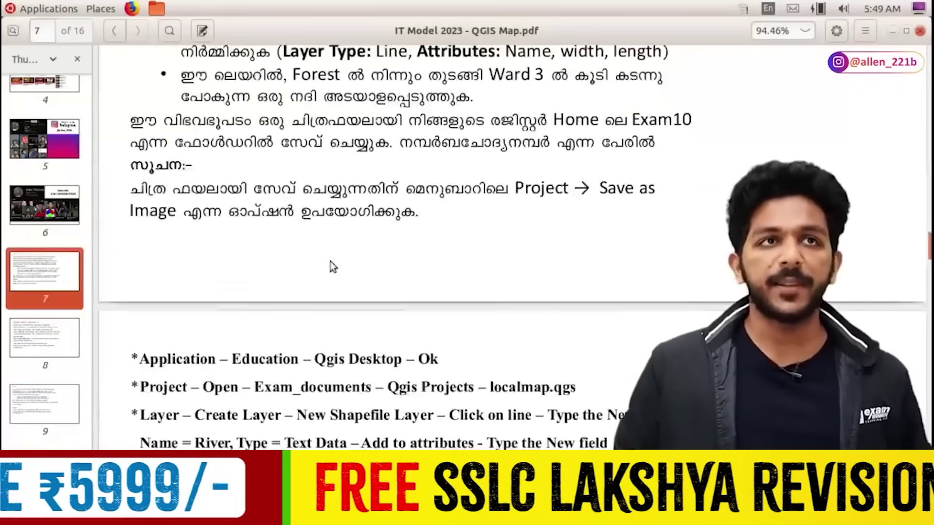
{"action": "scroll", "coordinate": [332, 261], "scroll_direction": "down", "scroll_amount": 3}
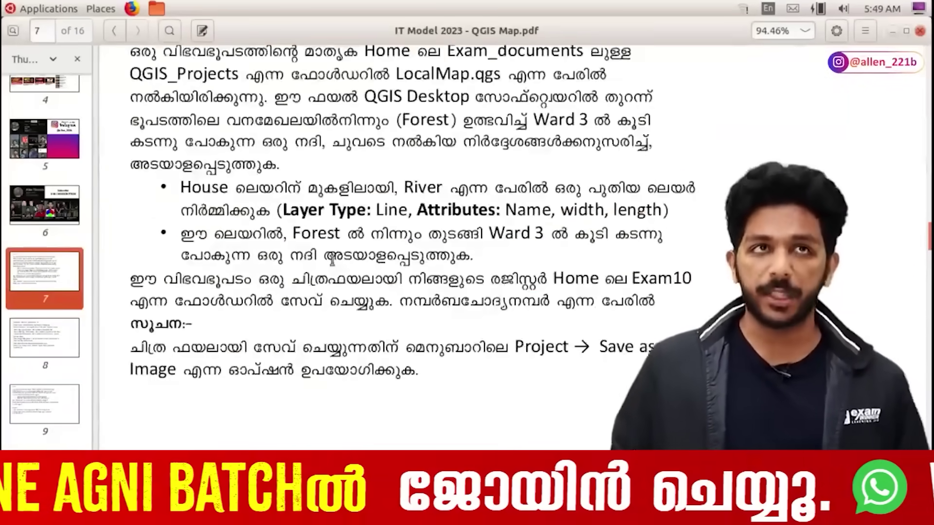
Step: Read Activity 1's instructions on opening LocalMap.qgs and marking a river from the Forest through Ward 3
{"action": "left_click_drag", "start_coordinate": [165, 104], "coordinate": [392, 150]}
{"action": "left_click", "coordinate": [394, 151]}
{"action": "double_click", "coordinate": [421, 134]}
{"action": "triple_click", "coordinate": [422, 134]}
{"action": "left_click", "coordinate": [346, 155]}
{"action": "left_click_drag", "start_coordinate": [365, 150], "coordinate": [479, 212]}
{"action": "left_click", "coordinate": [480, 212]}
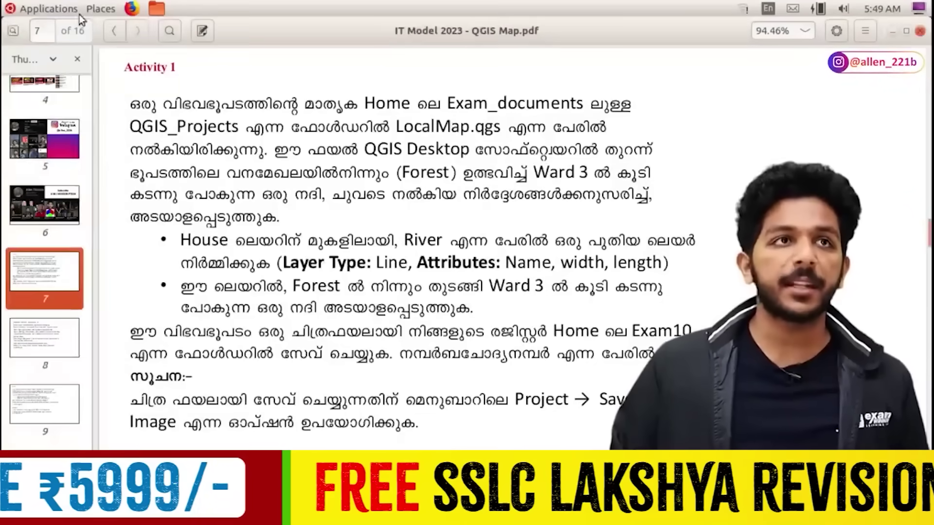
Step: Launch QGIS Desktop, open LocalMap.qgs from the QGIS_Projects folder and bring the whole map into view
{"action": "left_click", "coordinate": [78, 10]}
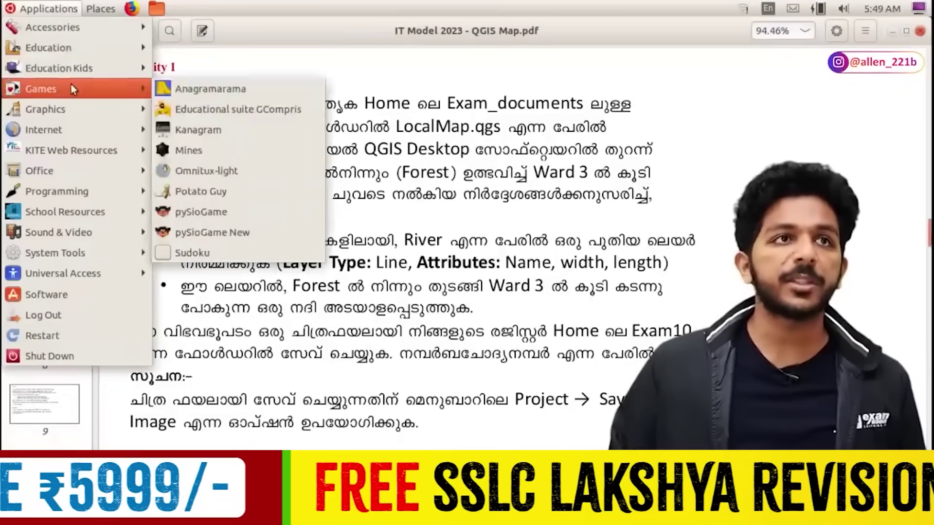
{"action": "mouse_move", "coordinate": [73, 48]}
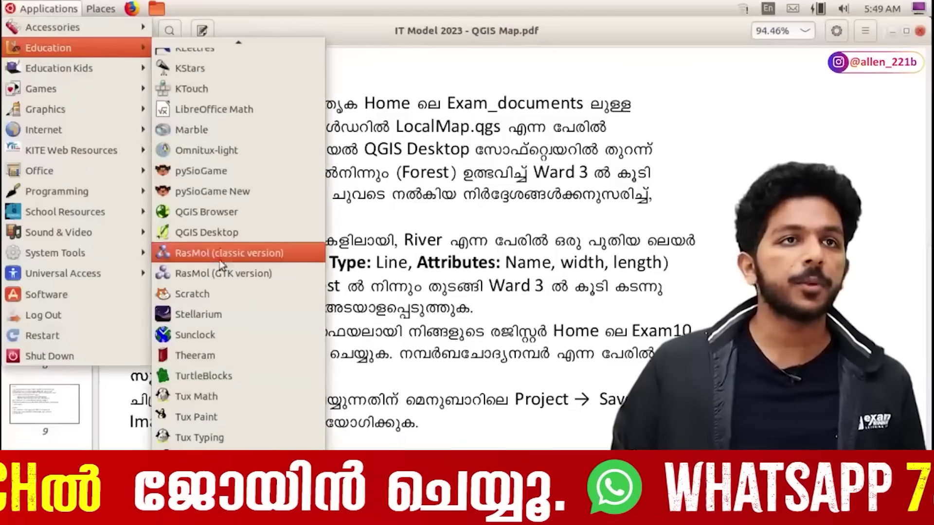
{"action": "left_click", "coordinate": [221, 232]}
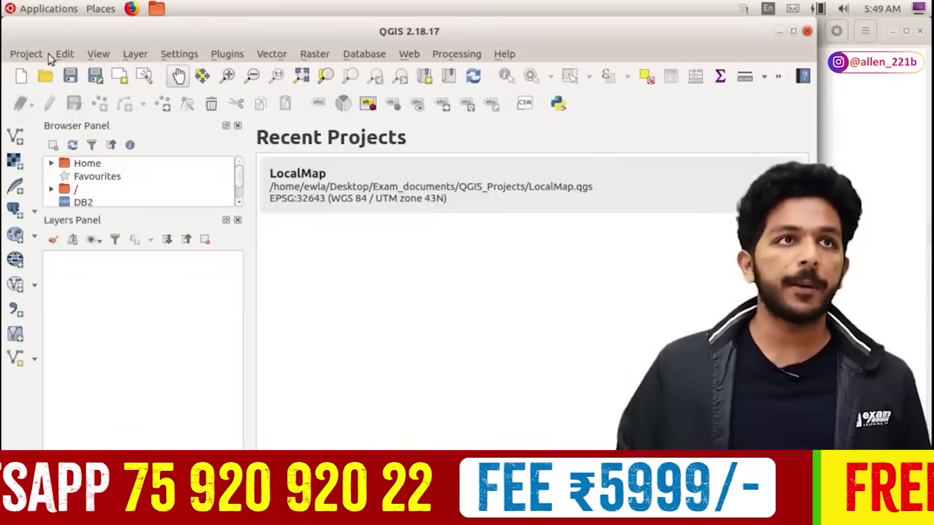
{"action": "left_click", "coordinate": [34, 55]}
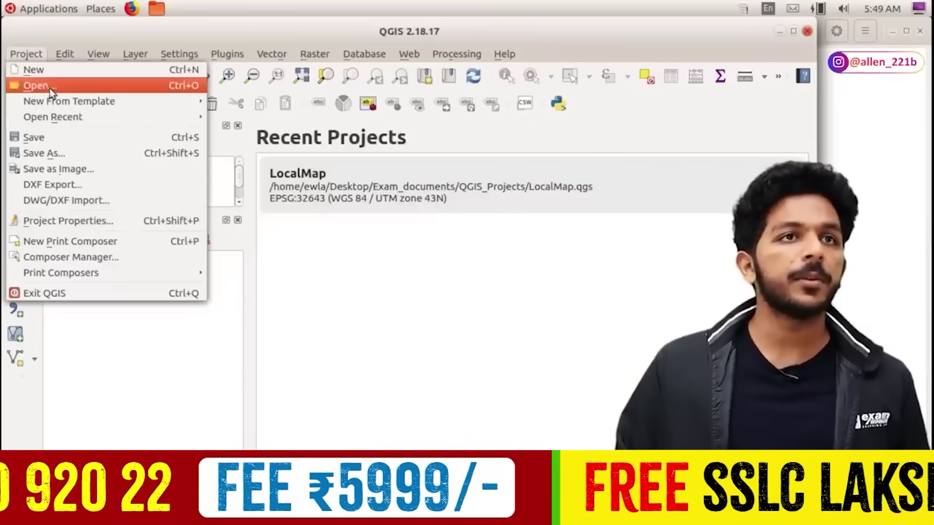
{"action": "left_click", "coordinate": [52, 87]}
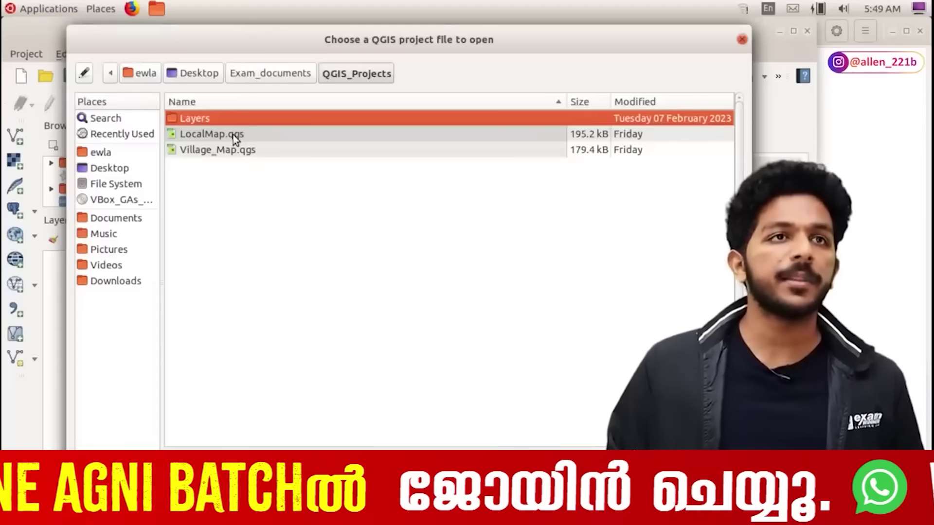
{"action": "double_click", "coordinate": [233, 135]}
{"action": "left_click_drag", "start_coordinate": [421, 268], "coordinate": [403, 204]}
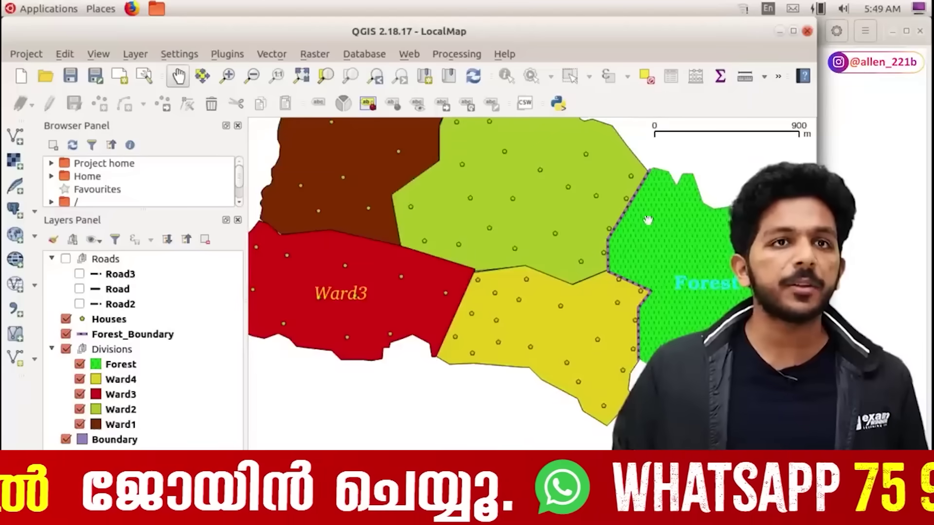
{"action": "scroll", "coordinate": [530, 302], "scroll_direction": "down", "scroll_amount": 1}
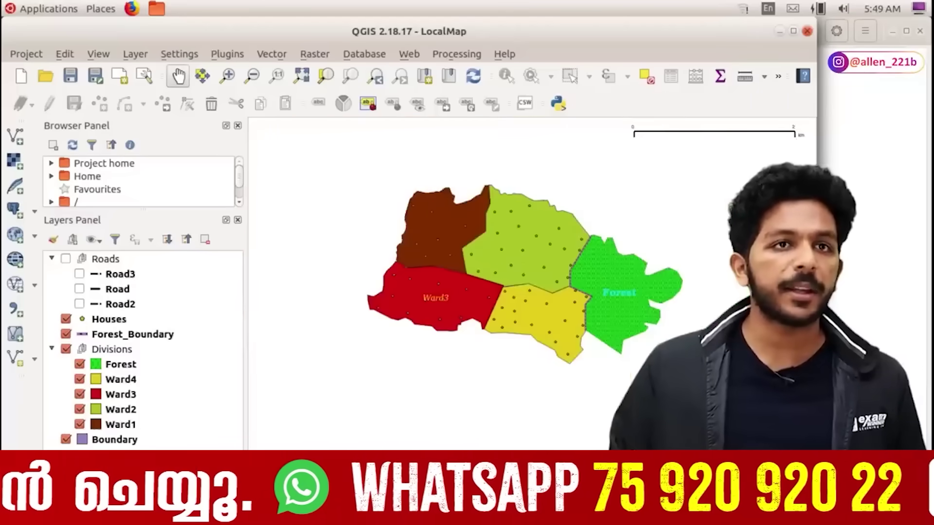
{"action": "left_click_drag", "start_coordinate": [506, 332], "coordinate": [453, 333]}
Step: Switch to the exam PDF and review Activity 1's solution note on opening the localmap.qgs project
{"action": "key", "text": "alt+Tab"}
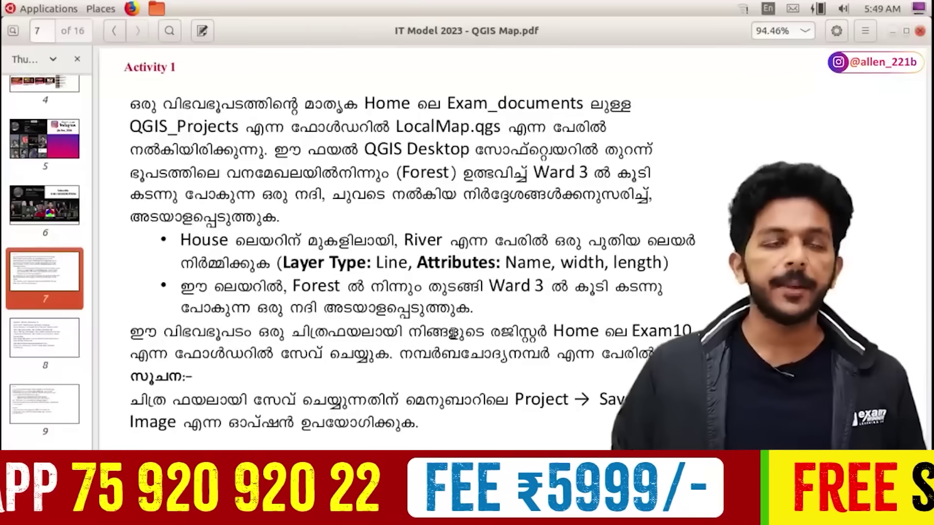
{"action": "scroll", "coordinate": [347, 297], "scroll_direction": "down", "scroll_amount": 10}
{"action": "scroll", "coordinate": [329, 286], "scroll_direction": "up", "scroll_amount": 3}
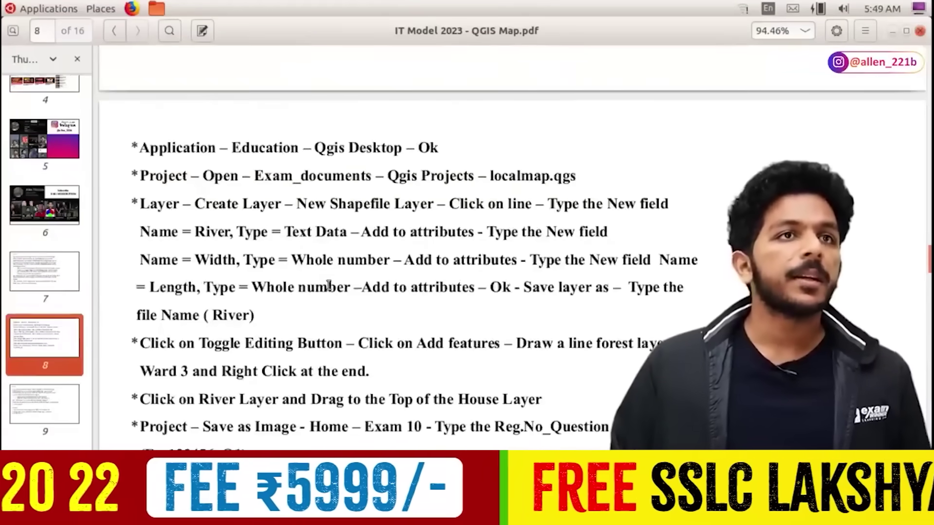
{"action": "left_click_drag", "start_coordinate": [157, 171], "coordinate": [511, 174]}
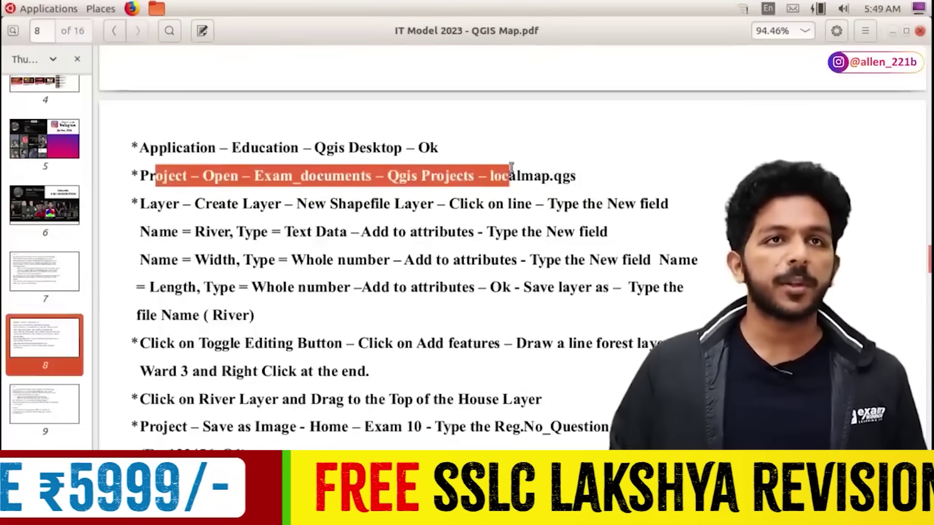
{"action": "left_click", "coordinate": [511, 174]}
Step: Read the solution note on creating a new shapefile layer for the river
{"action": "triple_click", "coordinate": [248, 205]}
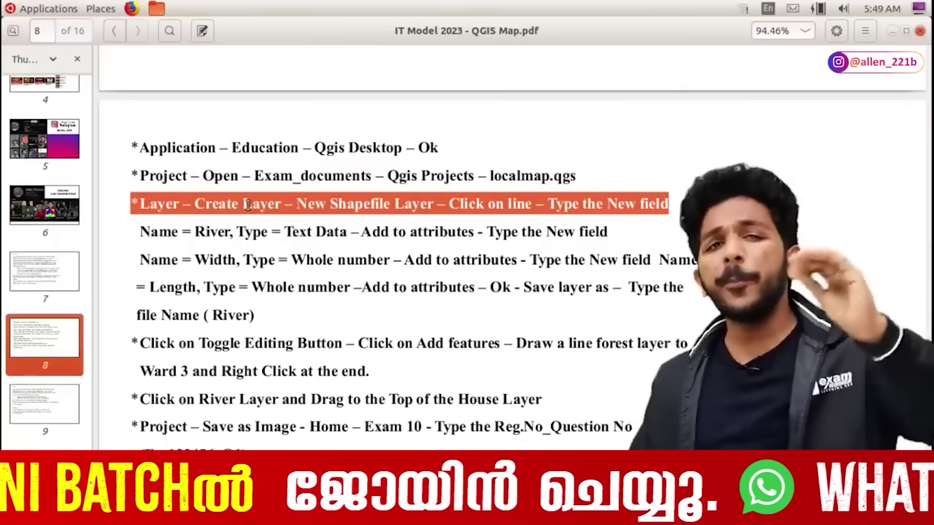
{"action": "double_click", "coordinate": [248, 205]}
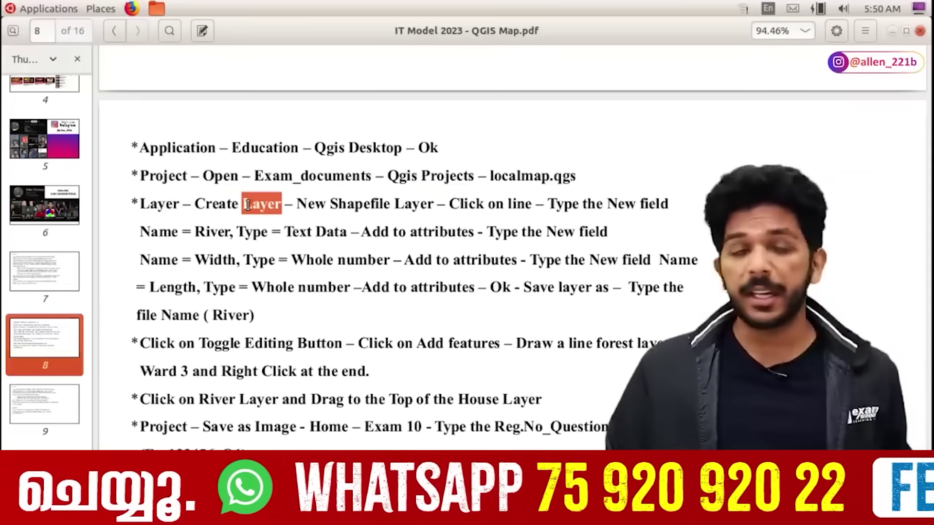
{"action": "triple_click", "coordinate": [248, 205]}
{"action": "left_click_drag", "start_coordinate": [292, 203], "coordinate": [440, 200]}
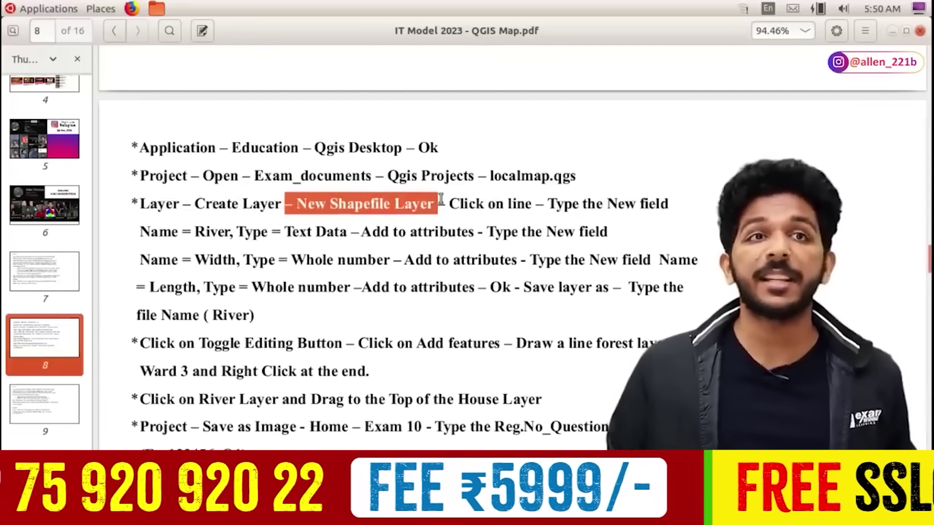
{"action": "left_click", "coordinate": [442, 201]}
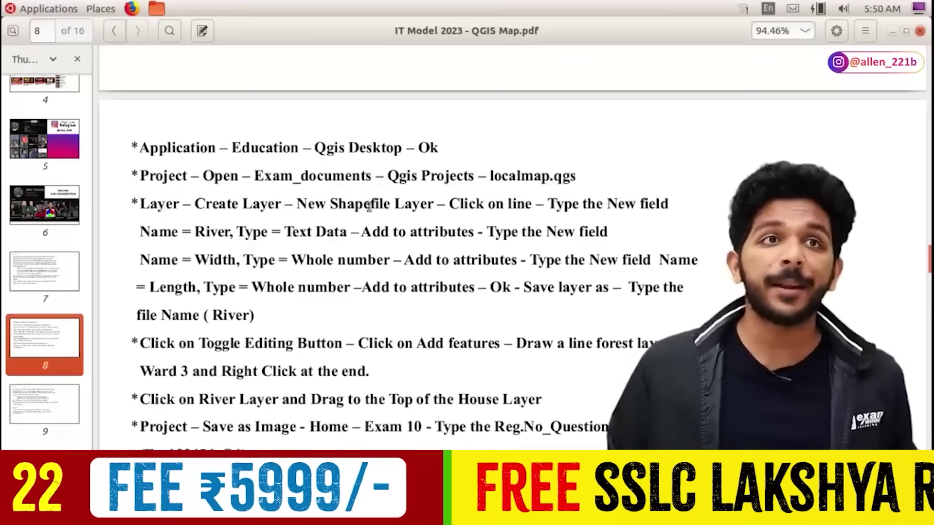
Step: Check the PDF's note on creating the layer, then switch to QGIS and start a new shapefile layer in LocalMap
{"action": "left_click_drag", "start_coordinate": [291, 201], "coordinate": [440, 202]}
{"action": "left_click", "coordinate": [438, 202]}
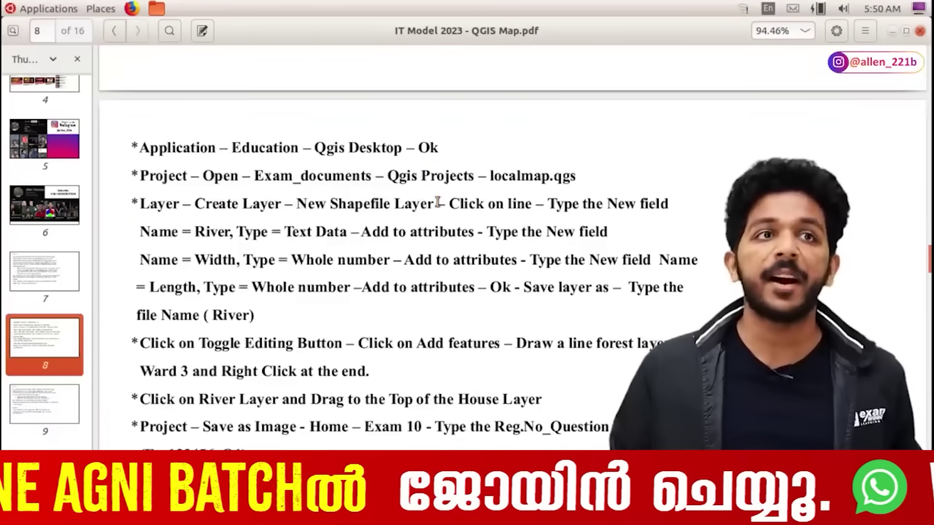
{"action": "triple_click", "coordinate": [223, 204]}
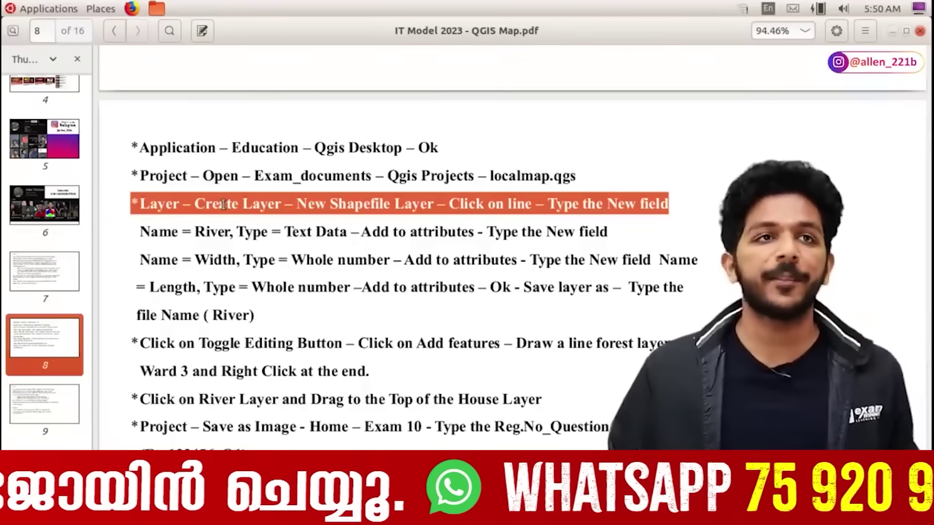
{"action": "left_click", "coordinate": [223, 204]}
{"action": "key", "text": "alt+Tab"}
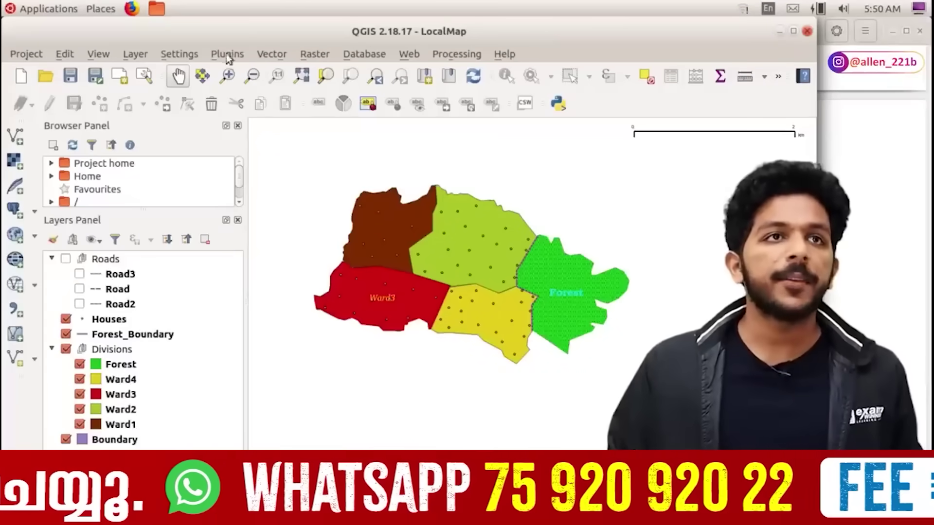
{"action": "left_click", "coordinate": [135, 54]}
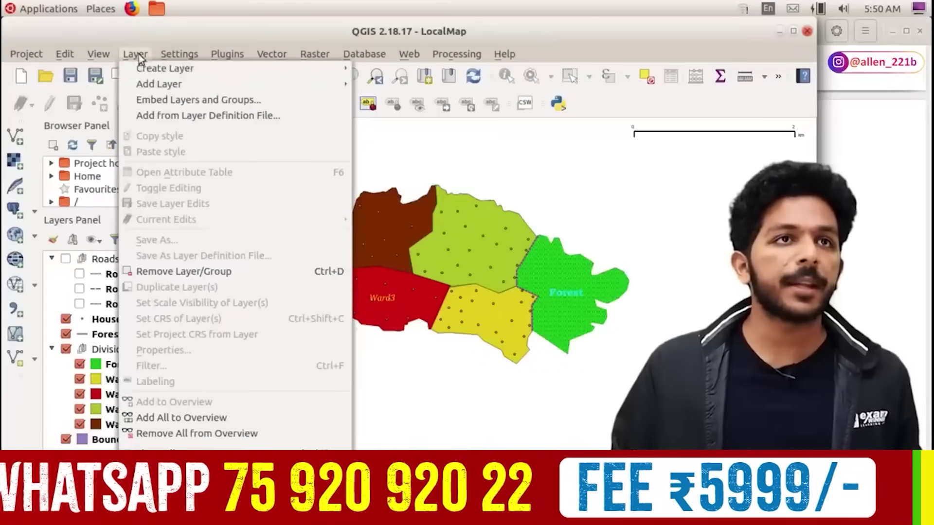
{"action": "mouse_move", "coordinate": [233, 68]}
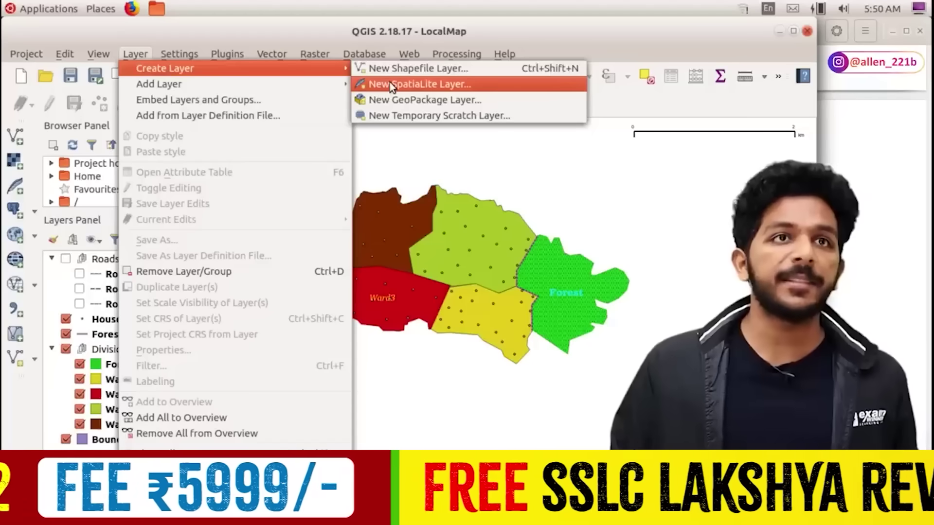
{"action": "left_click", "coordinate": [392, 69]}
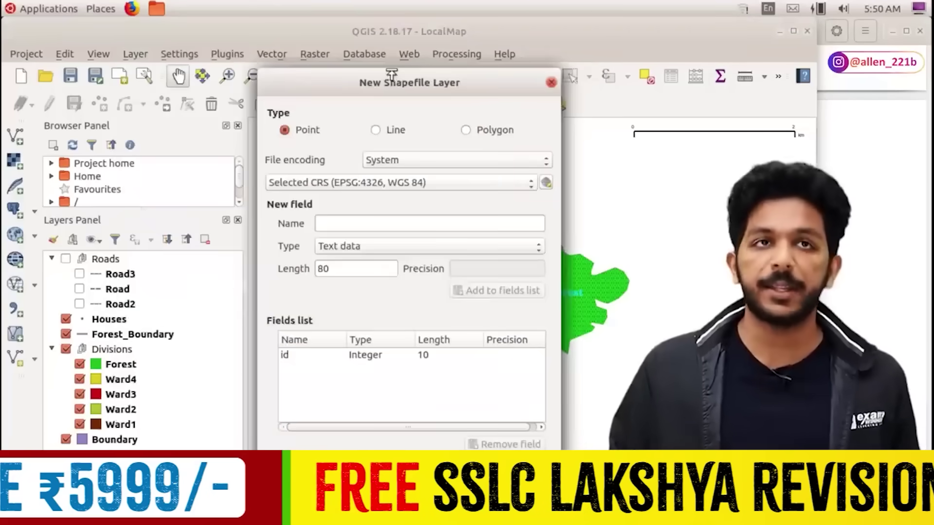
Step: Check Activity 1's layer requirements in the exam PDF and set the new shapefile layer's type to Line in QGIS
{"action": "key", "text": "alt+Tab"}
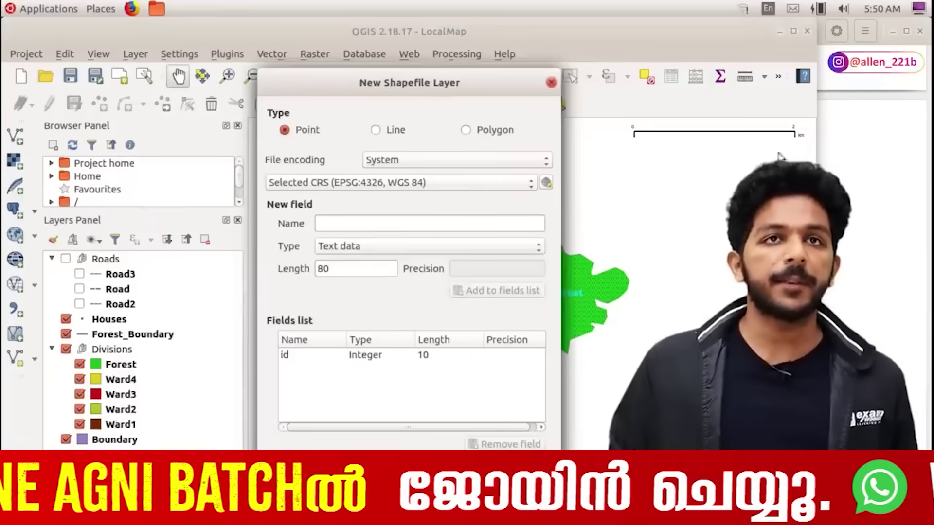
{"action": "key", "text": "alt+Tab"}
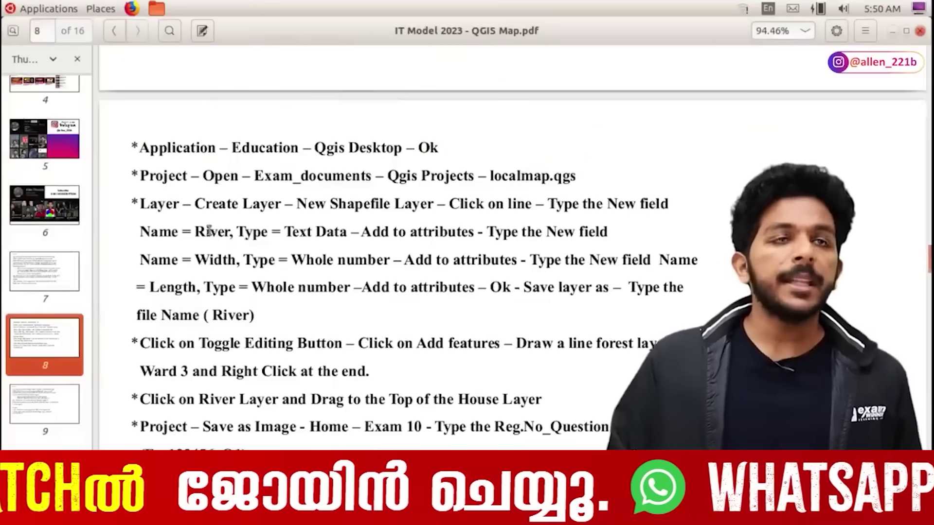
{"action": "scroll", "coordinate": [216, 236], "scroll_direction": "up", "scroll_amount": 10}
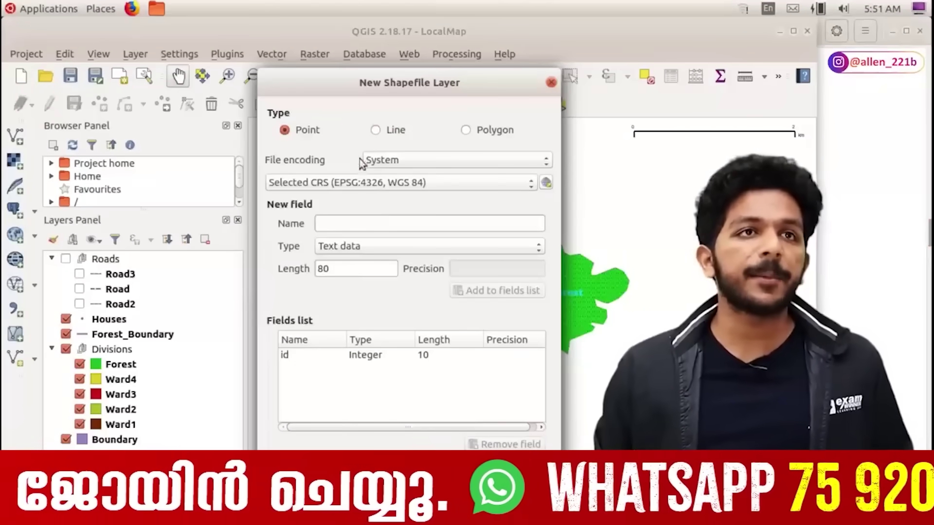
{"action": "left_click", "coordinate": [384, 132]}
Step: Switch to the exam PDF and review the required attributes and the solution note on the first new field
{"action": "key", "text": "alt+Tab"}
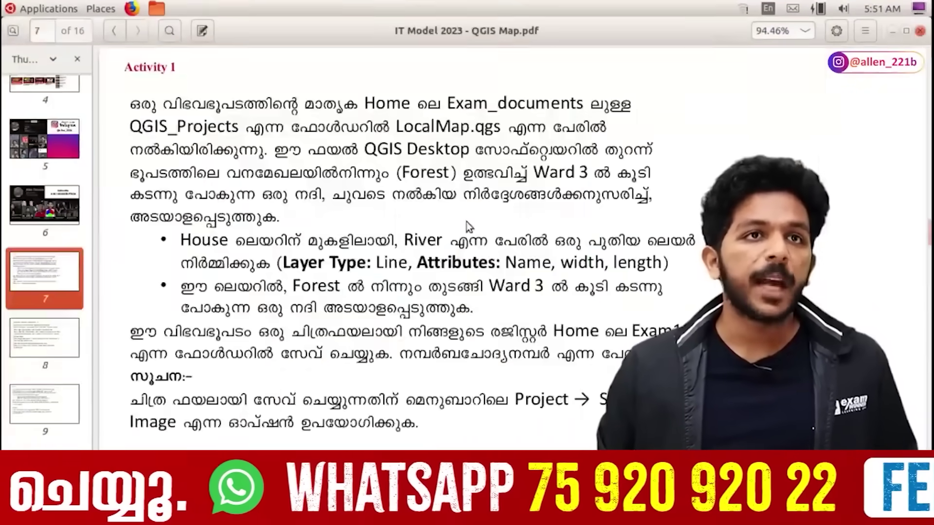
{"action": "scroll", "coordinate": [467, 217], "scroll_direction": "down", "scroll_amount": 5}
{"action": "scroll", "coordinate": [466, 224], "scroll_direction": "down", "scroll_amount": 5}
{"action": "scroll", "coordinate": [466, 224], "scroll_direction": "up", "scroll_amount": 10}
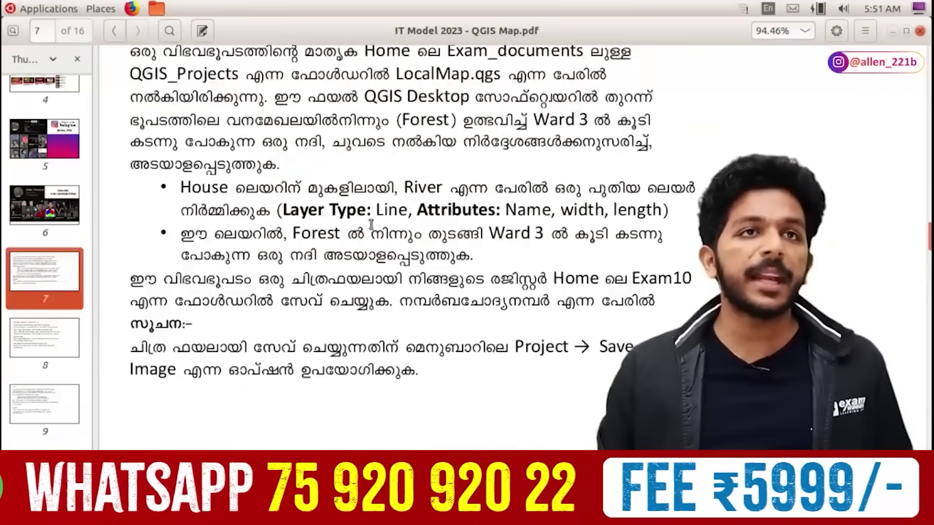
{"action": "scroll", "coordinate": [518, 247], "scroll_direction": "down", "scroll_amount": 5}
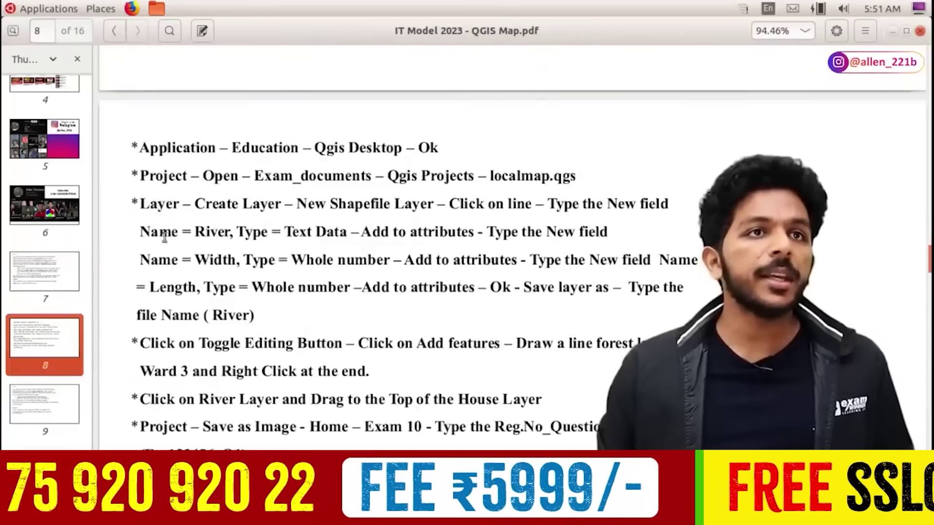
{"action": "left_click_drag", "start_coordinate": [162, 237], "coordinate": [198, 240]}
{"action": "left_click", "coordinate": [199, 237]}
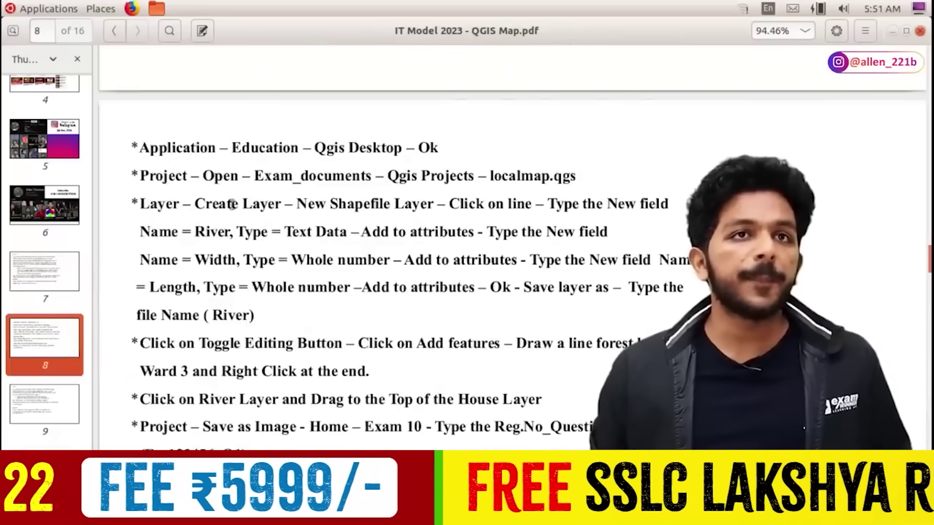
{"action": "left_click_drag", "start_coordinate": [545, 204], "coordinate": [586, 204]}
{"action": "left_click_drag", "start_coordinate": [459, 201], "coordinate": [644, 203]}
{"action": "triple_click", "coordinate": [209, 229]}
Step: Switch to QGIS and add a text data field named River to the new layer's fields list
{"action": "key", "text": "alt+Tab"}
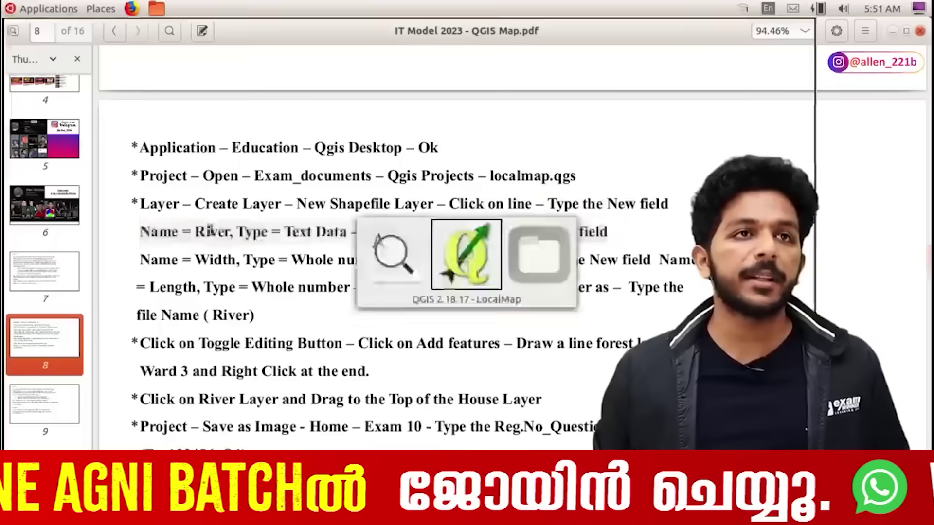
{"action": "left_click", "coordinate": [336, 219]}
{"action": "type", "text": "River"}
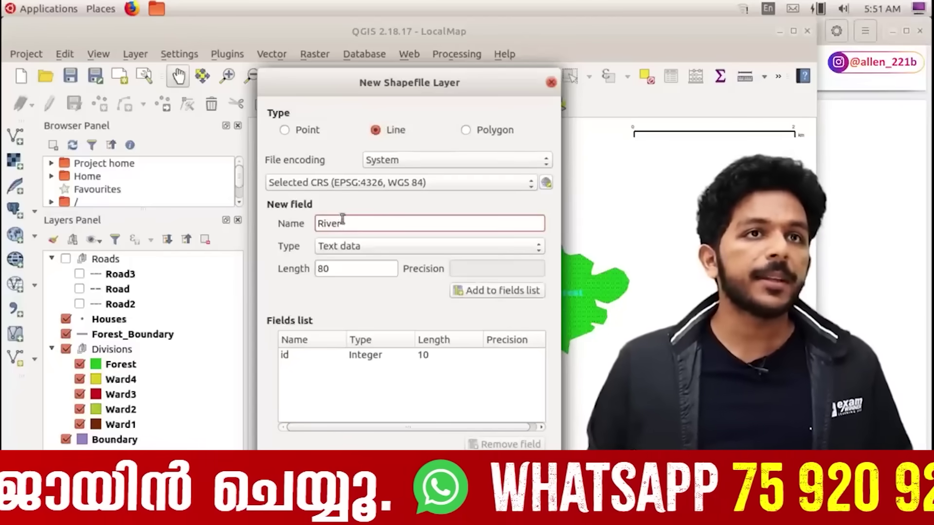
{"action": "left_click", "coordinate": [349, 241]}
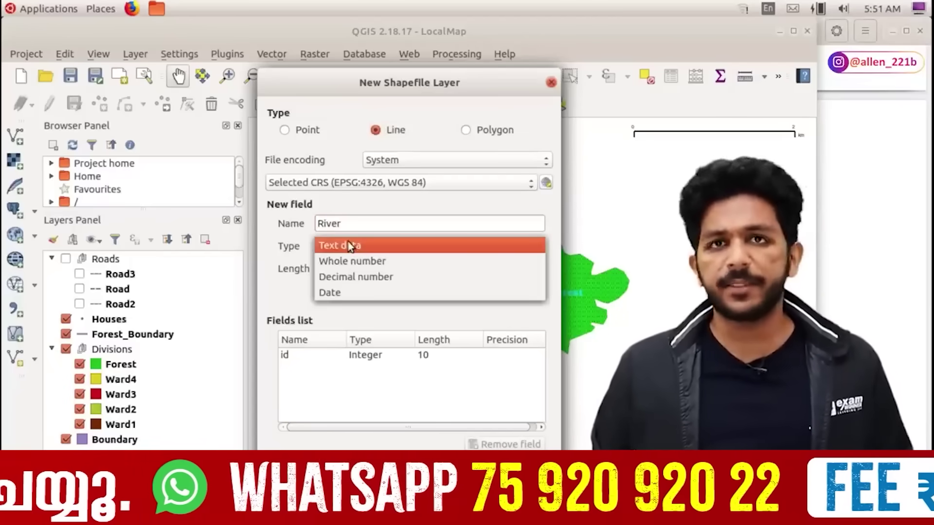
{"action": "left_click", "coordinate": [349, 245]}
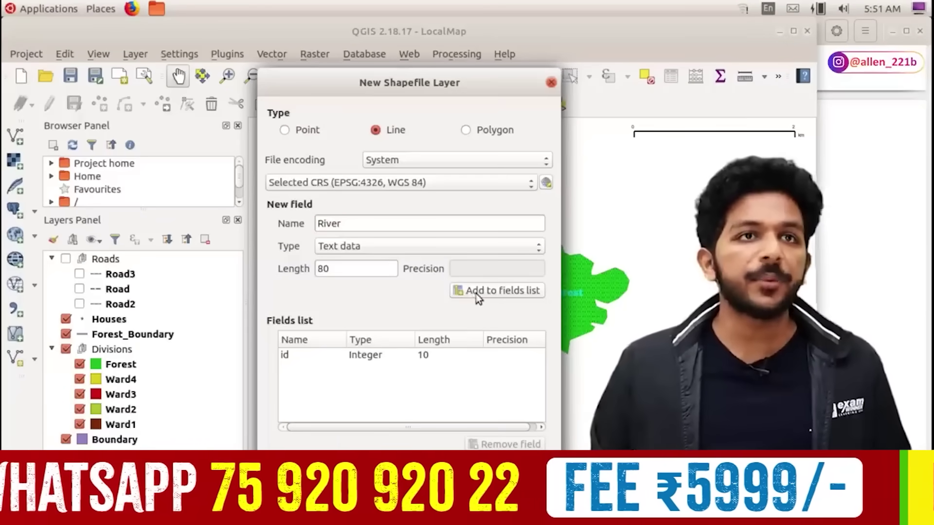
{"action": "left_click", "coordinate": [476, 291]}
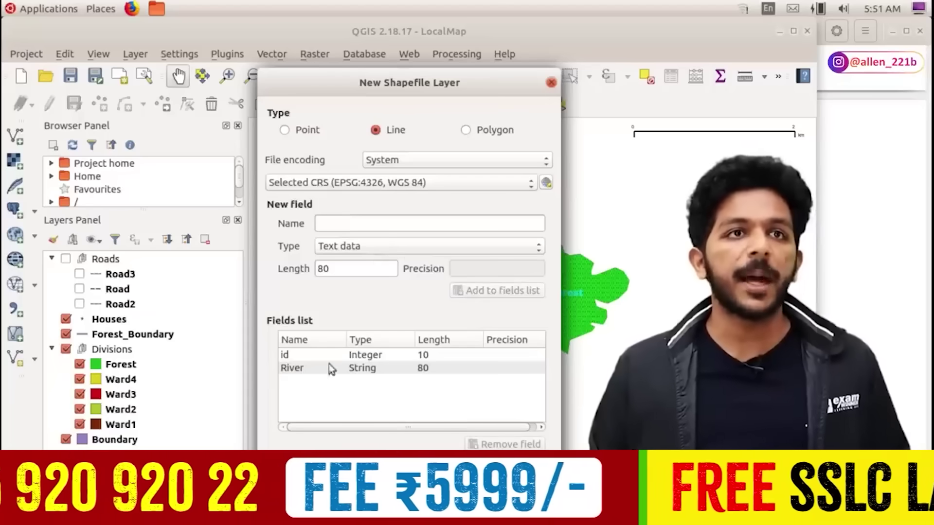
Step: Check the PDF's note for the second field and name the new field Width in QGIS
{"action": "left_click", "coordinate": [326, 222]}
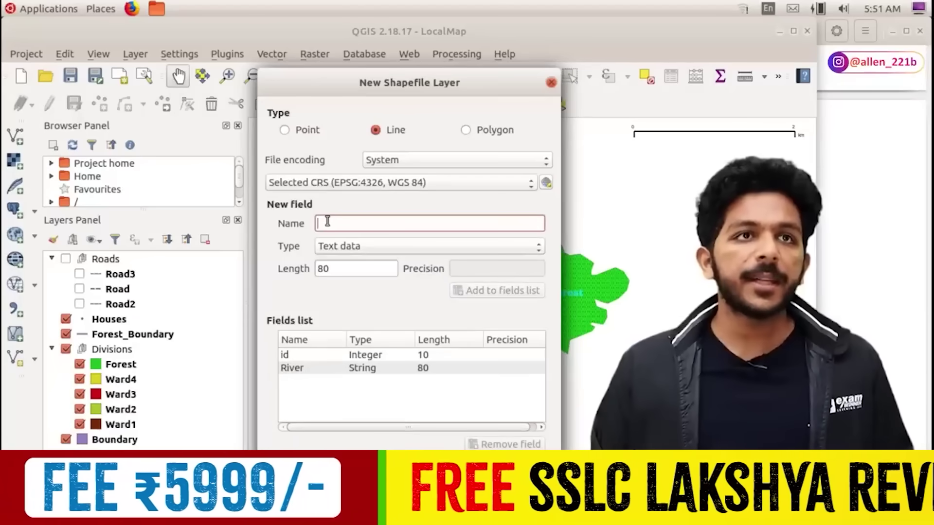
{"action": "key", "text": "alt+Tab"}
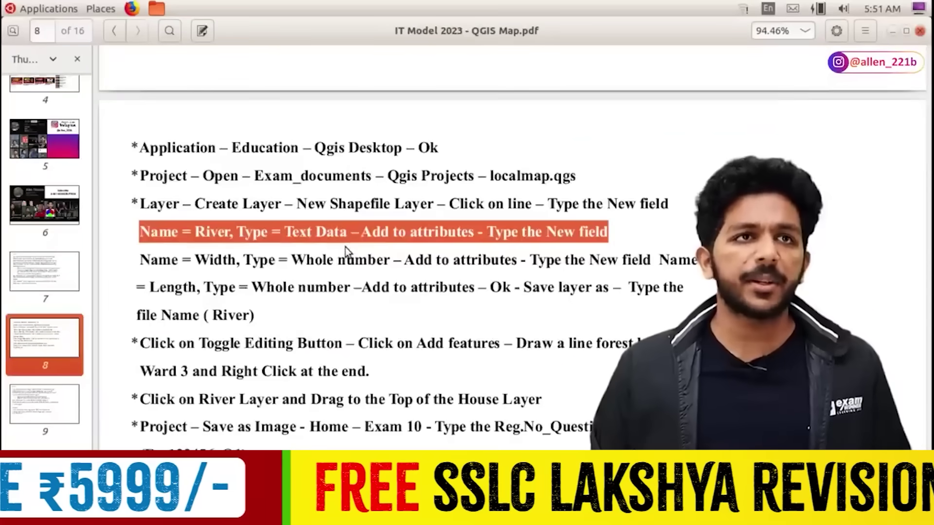
{"action": "left_click", "coordinate": [290, 224]}
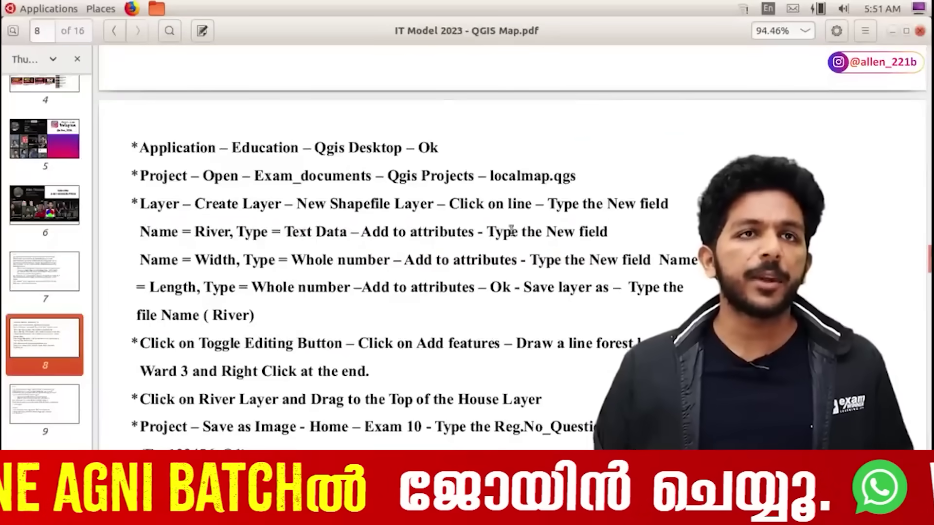
{"action": "left_click_drag", "start_coordinate": [141, 259], "coordinate": [224, 259]}
{"action": "double_click", "coordinate": [217, 260]}
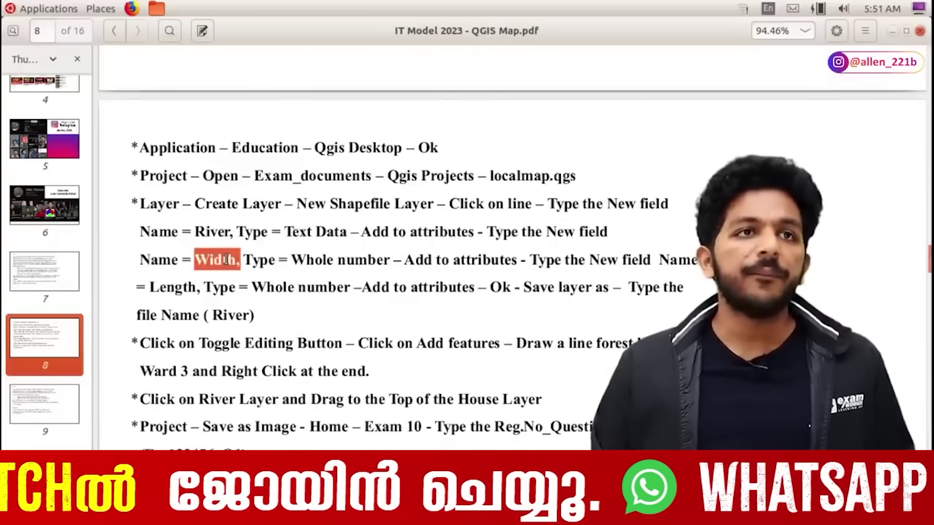
{"action": "key", "text": "alt+Tab"}
{"action": "type", "text": "W"}
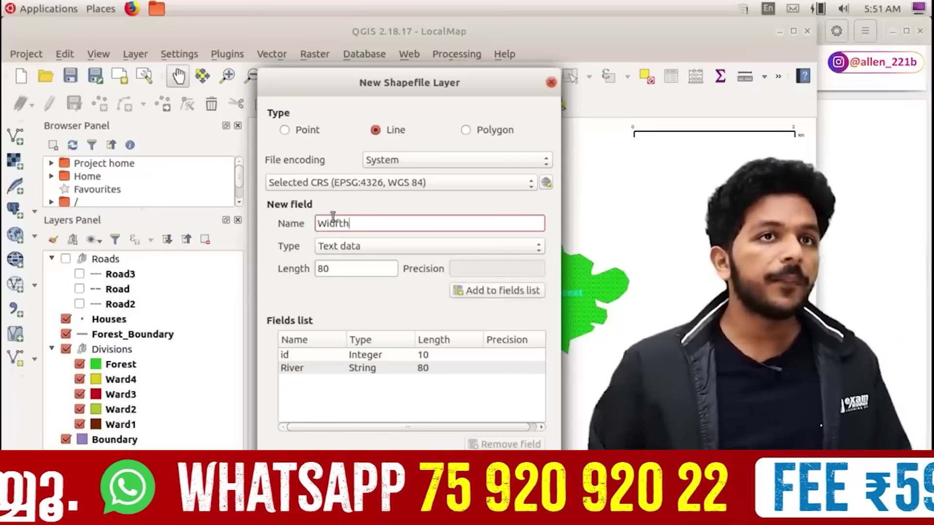
{"action": "type", "text": "idfth"}
{"action": "key", "text": "BackSpace"}
{"action": "key", "text": "BackSpace"}
{"action": "key", "text": "BackSpace"}
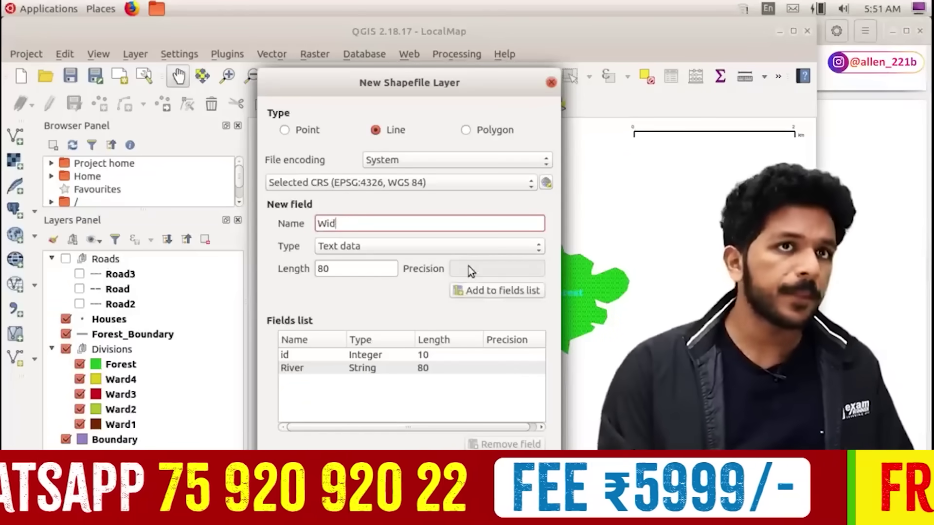
{"action": "type", "text": "th"}
Step: Check the Width field's type in the PDF, set it to Whole number in QGIS and add it to the fields list
{"action": "key", "text": "alt+Tab"}
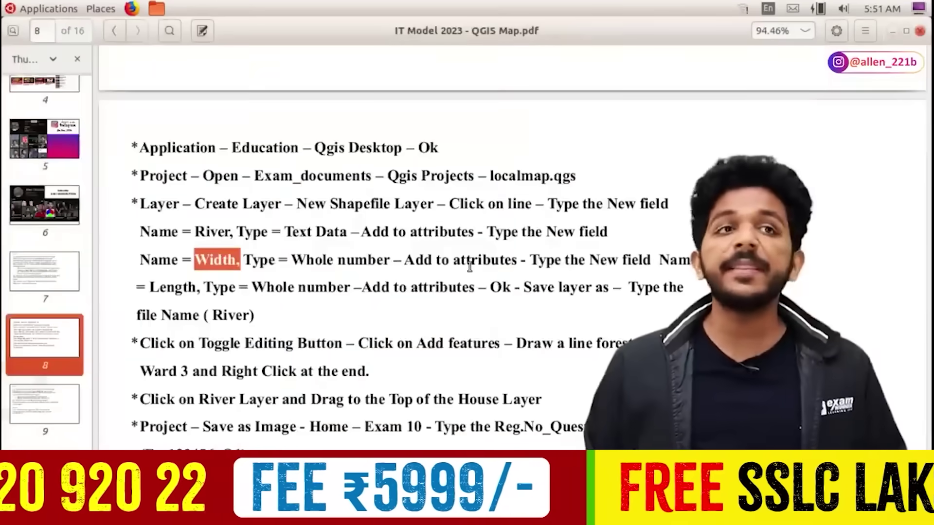
{"action": "left_click", "coordinate": [366, 260]}
{"action": "key", "text": "alt+Tab"}
{"action": "left_click", "coordinate": [427, 246]}
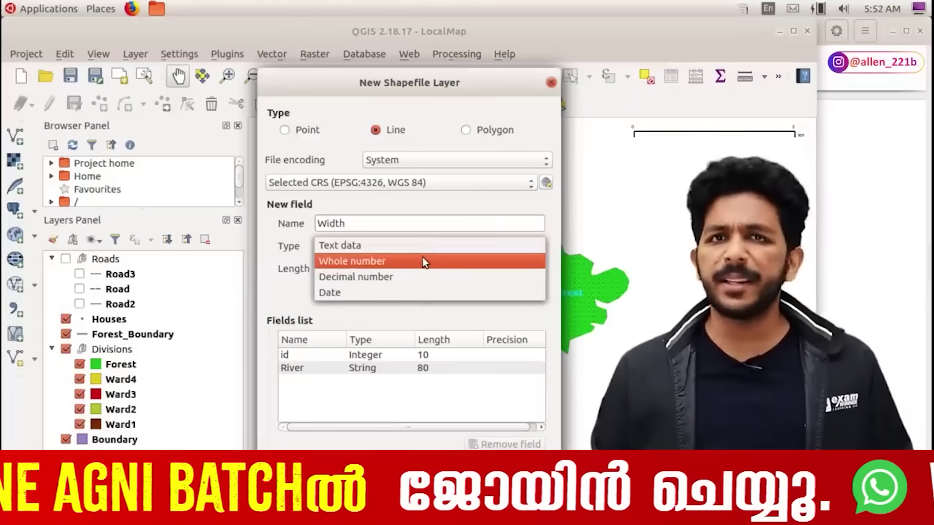
{"action": "left_click", "coordinate": [423, 260]}
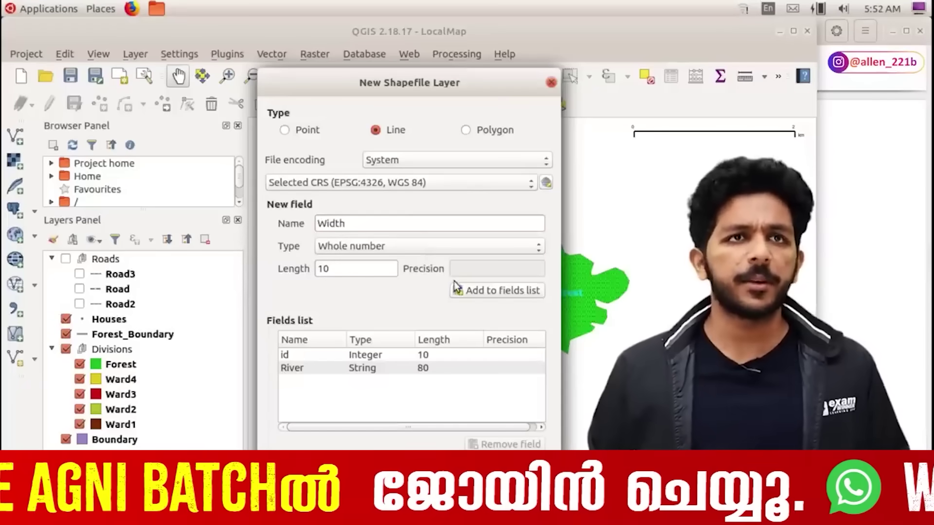
{"action": "left_click", "coordinate": [459, 290]}
Step: Check the PDF's note for the third field and add a whole number field named Length in QGIS
{"action": "key", "text": "alt+Tab"}
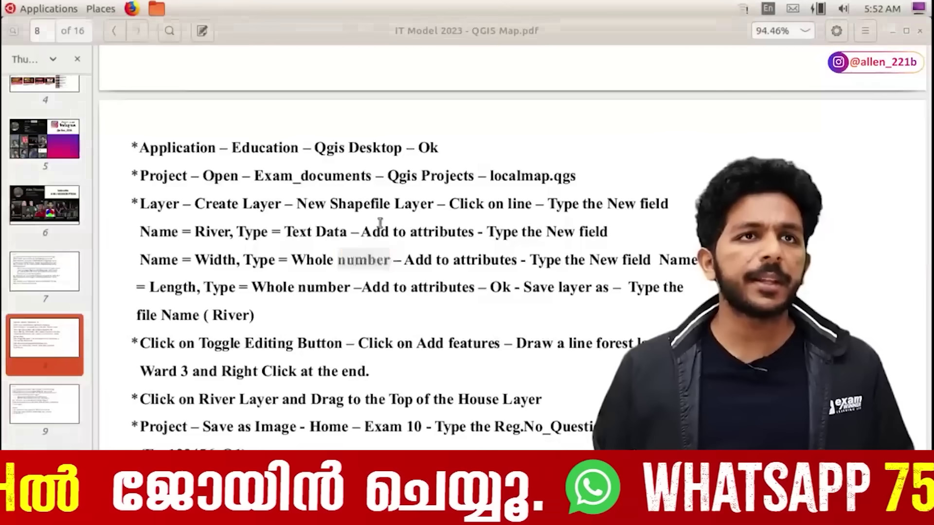
{"action": "left_click_drag", "start_coordinate": [478, 259], "coordinate": [558, 254]}
{"action": "left_click", "coordinate": [558, 254]}
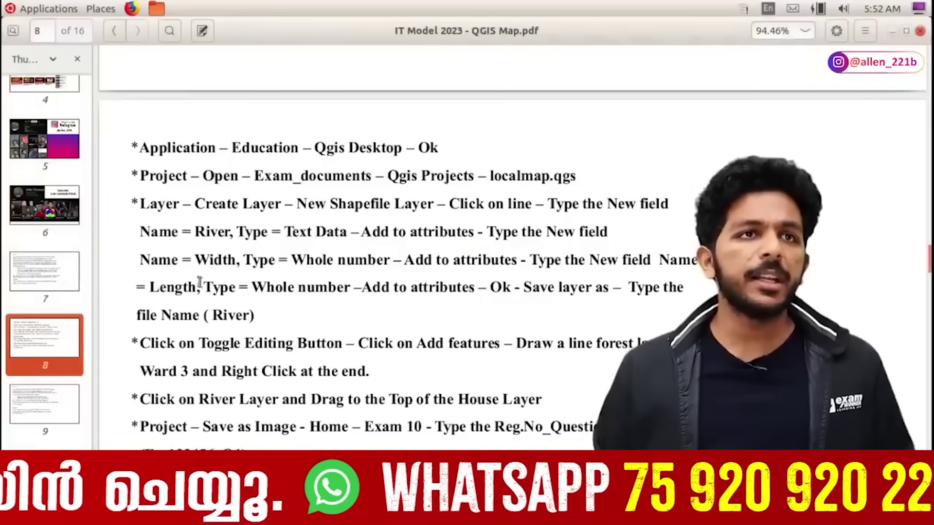
{"action": "triple_click", "coordinate": [186, 286]}
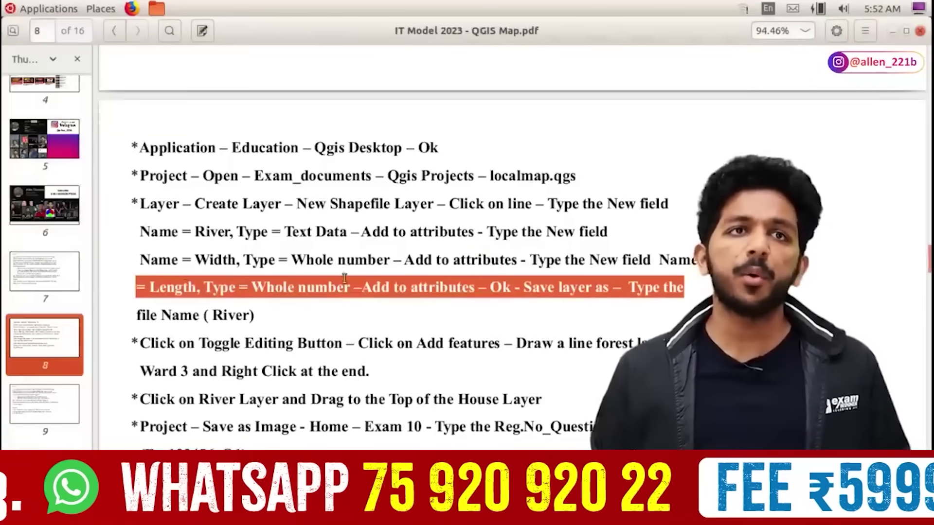
{"action": "key", "text": "alt+Tab"}
{"action": "type", "text": "Length"}
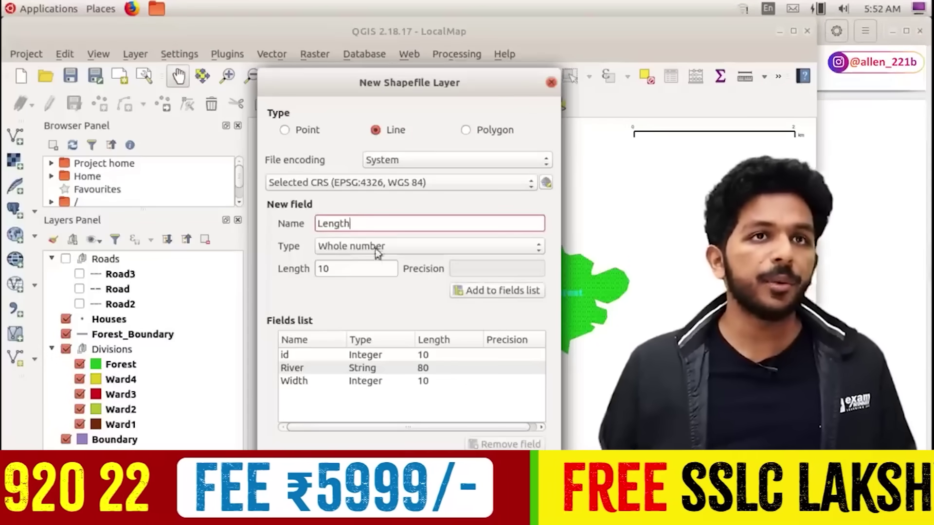
{"action": "left_click", "coordinate": [524, 291]}
Step: Review the PDF's note on saving the layer, then return to QGIS and confirm the new shapefile layer's settings
{"action": "key", "text": "alt+Tab"}
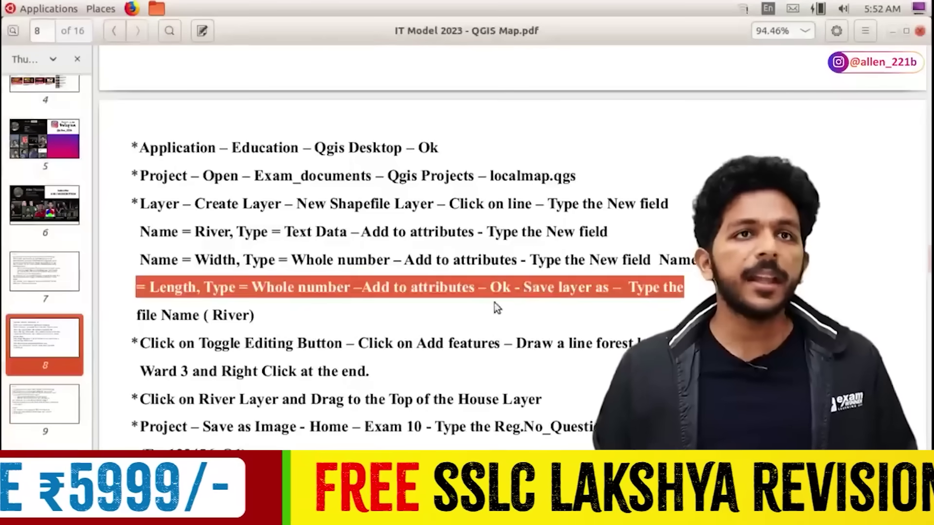
{"action": "left_click_drag", "start_coordinate": [490, 287], "coordinate": [597, 288]}
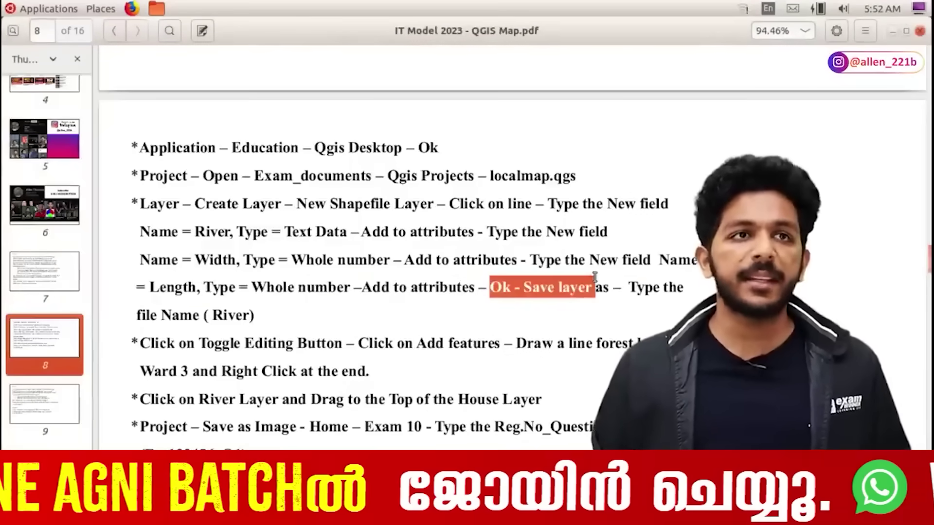
{"action": "left_click_drag", "start_coordinate": [204, 316], "coordinate": [206, 317]}
{"action": "key", "text": "alt+Tab"}
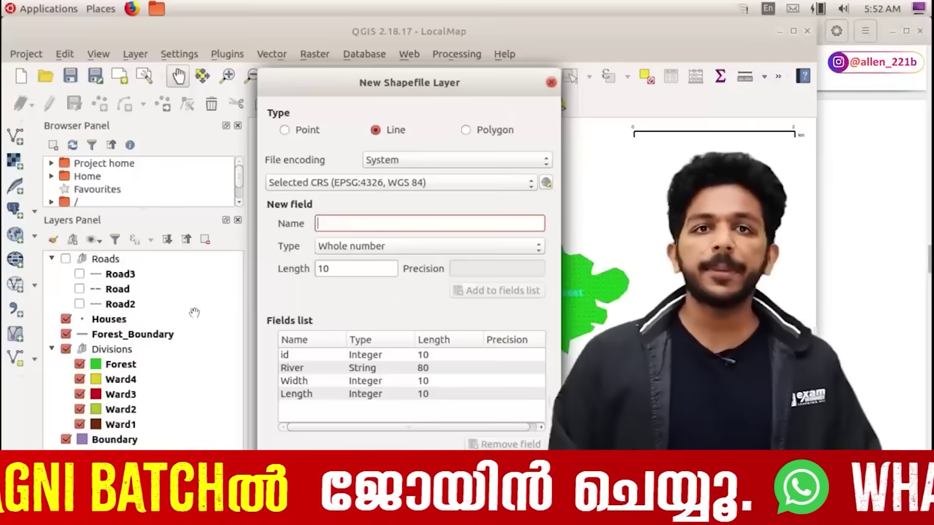
{"action": "key", "text": "Return"}
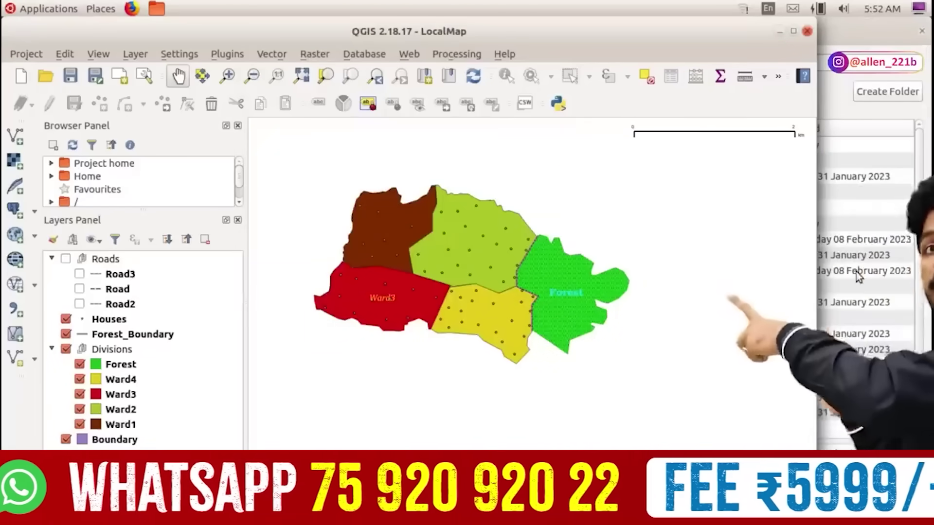
Step: Review the Activity 1 task in the PDF, covering the River layer's type, attributes and its course from Forest through Ward 3
{"action": "left_click", "coordinate": [880, 162]}
{"action": "left_click_drag", "start_coordinate": [675, 36], "coordinate": [492, 23]}
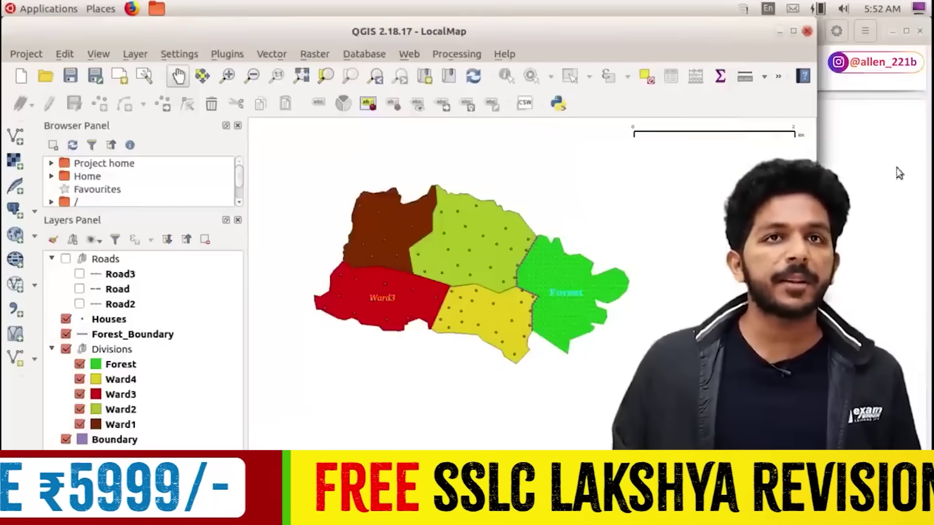
{"action": "left_click", "coordinate": [898, 173]}
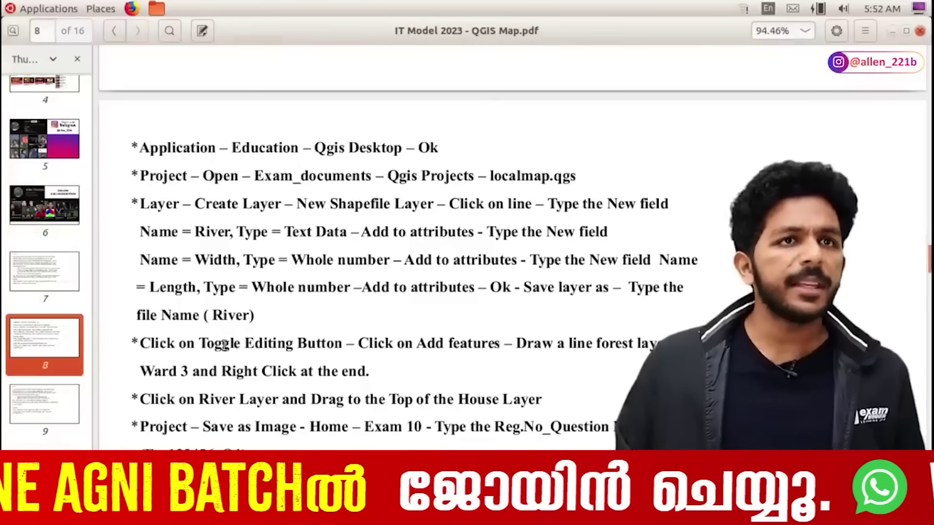
{"action": "scroll", "coordinate": [322, 362], "scroll_direction": "up", "scroll_amount": 10}
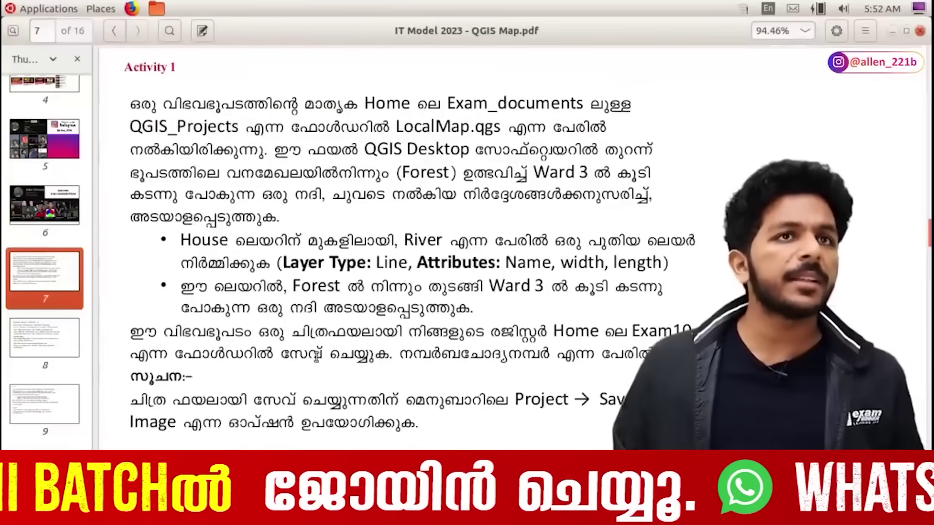
{"action": "left_click_drag", "start_coordinate": [192, 295], "coordinate": [490, 297]}
{"action": "left_click", "coordinate": [492, 303]}
{"action": "left_click_drag", "start_coordinate": [204, 241], "coordinate": [697, 273]}
{"action": "left_click", "coordinate": [661, 269]}
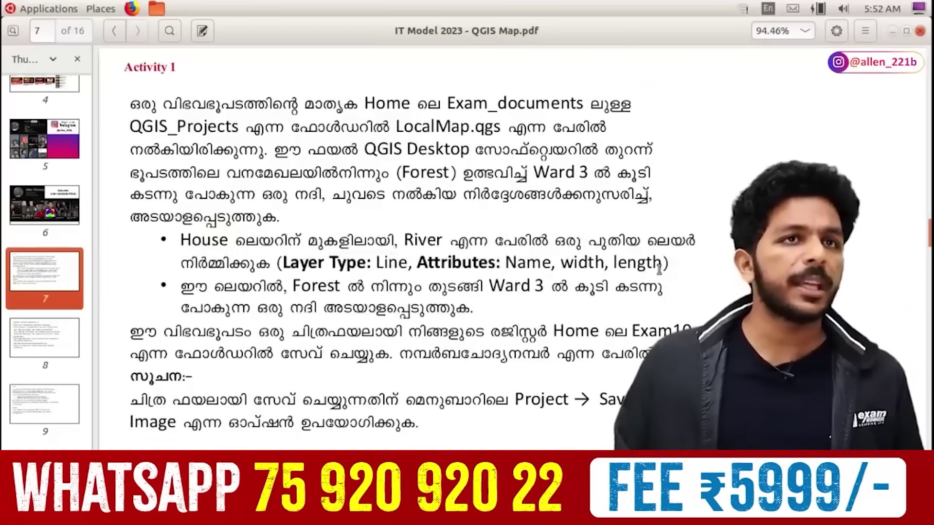
Step: Return to the QGIS layer save dialog, open the Exam10 folder and name the file River
{"action": "key", "text": "alt+Tab"}
{"action": "key", "text": "alt+Tab"}
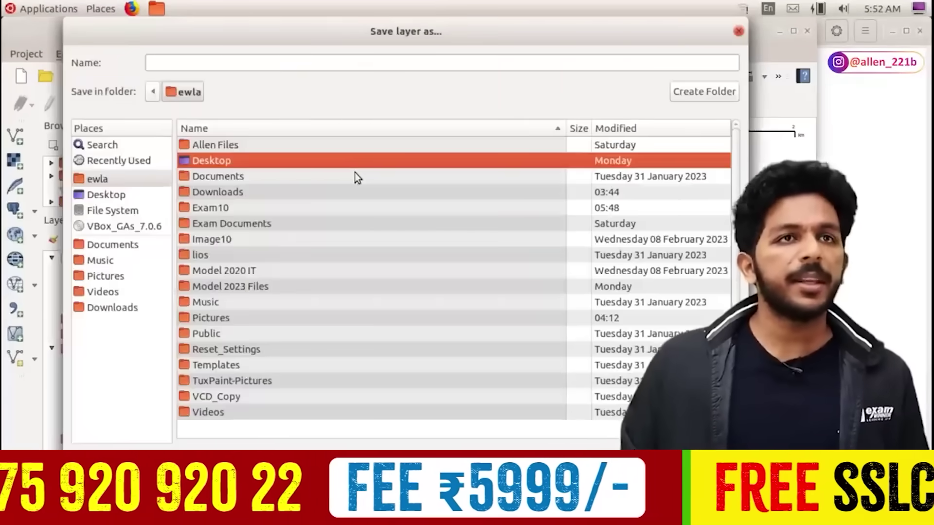
{"action": "left_click", "coordinate": [215, 209]}
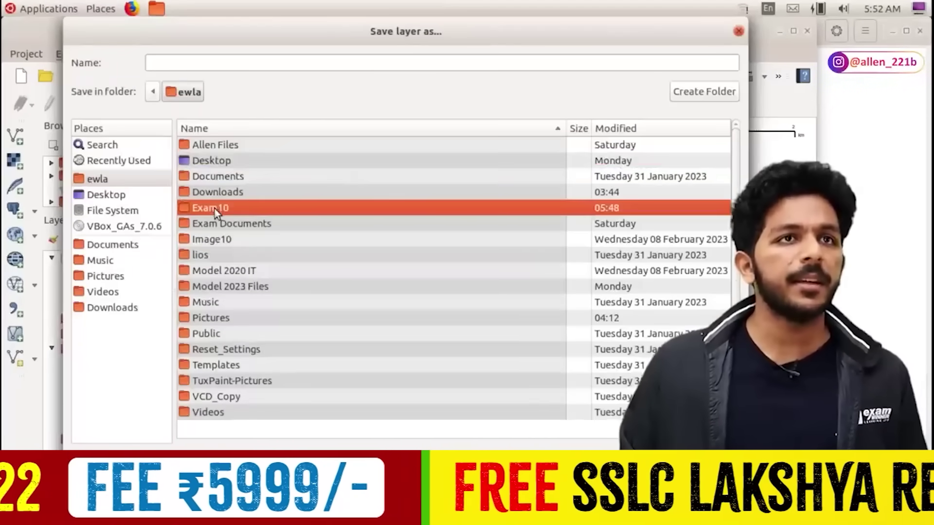
{"action": "double_click", "coordinate": [215, 209]}
{"action": "left_click", "coordinate": [225, 65]}
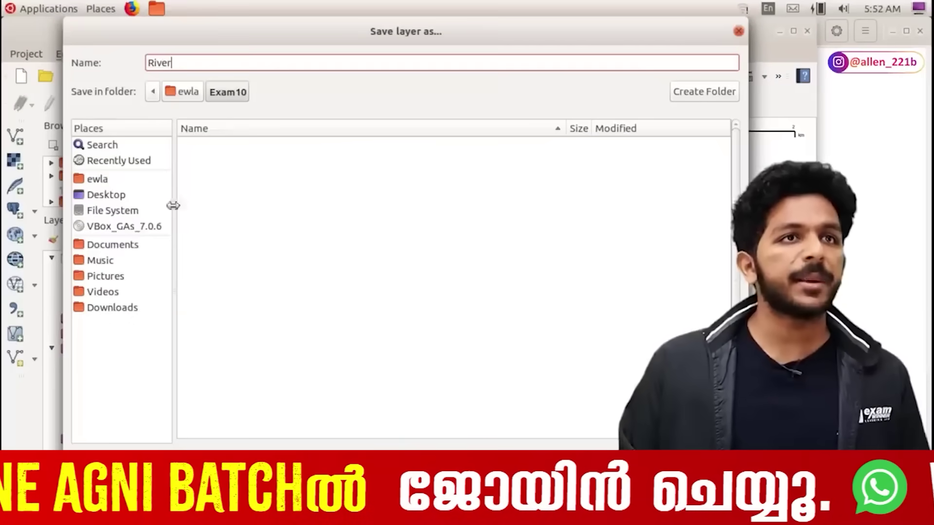
Step: Save the River shapefile in the Layers folder under Desktop/Exam_documents/QGIS_Projects
{"action": "left_click", "coordinate": [129, 225]}
{"action": "left_click", "coordinate": [117, 249]}
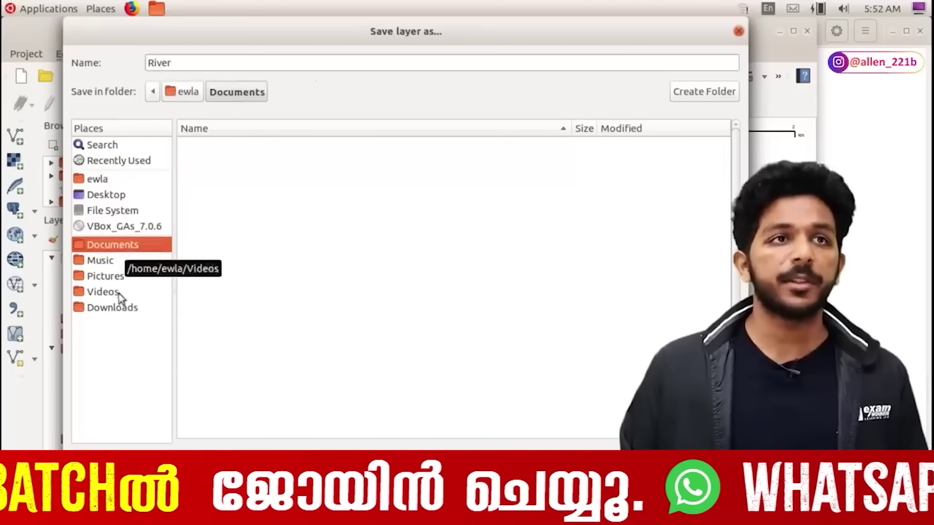
{"action": "left_click", "coordinate": [115, 199]}
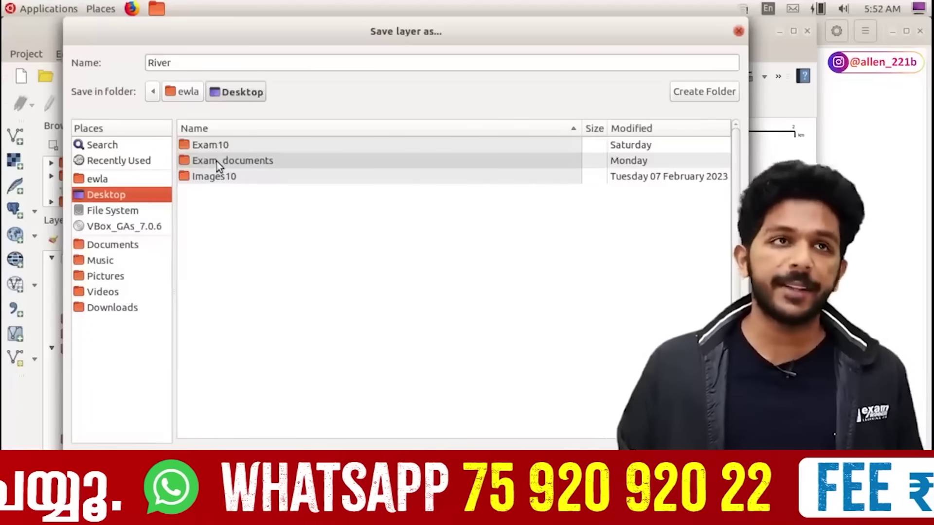
{"action": "double_click", "coordinate": [218, 162]}
{"action": "double_click", "coordinate": [217, 144]}
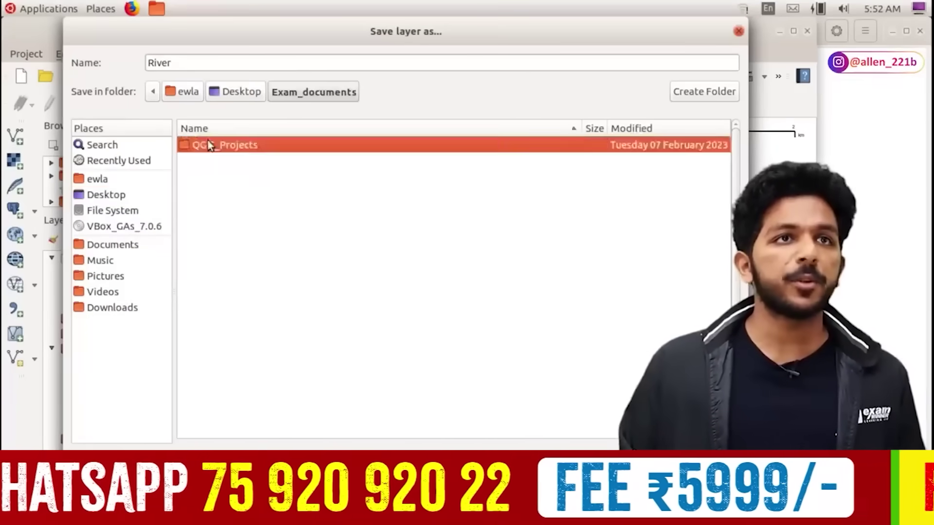
{"action": "double_click", "coordinate": [211, 142]}
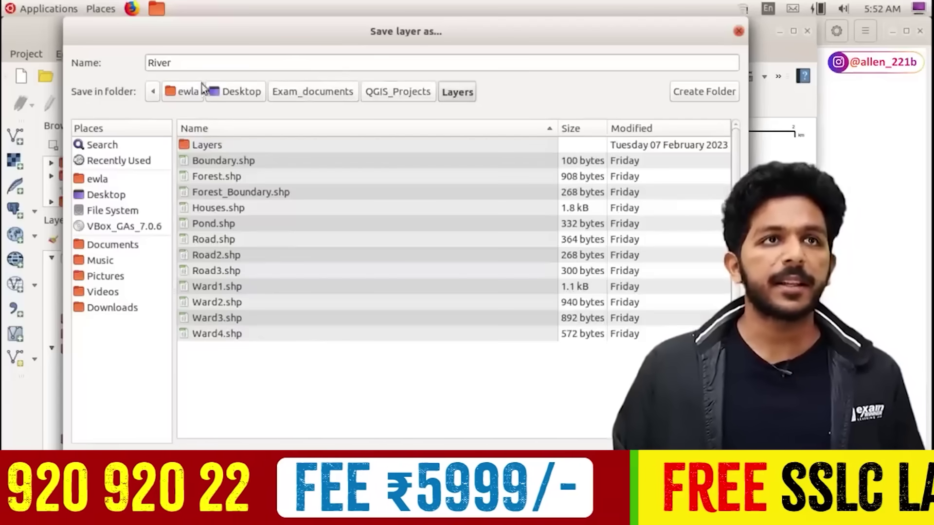
{"action": "left_click", "coordinate": [199, 61]}
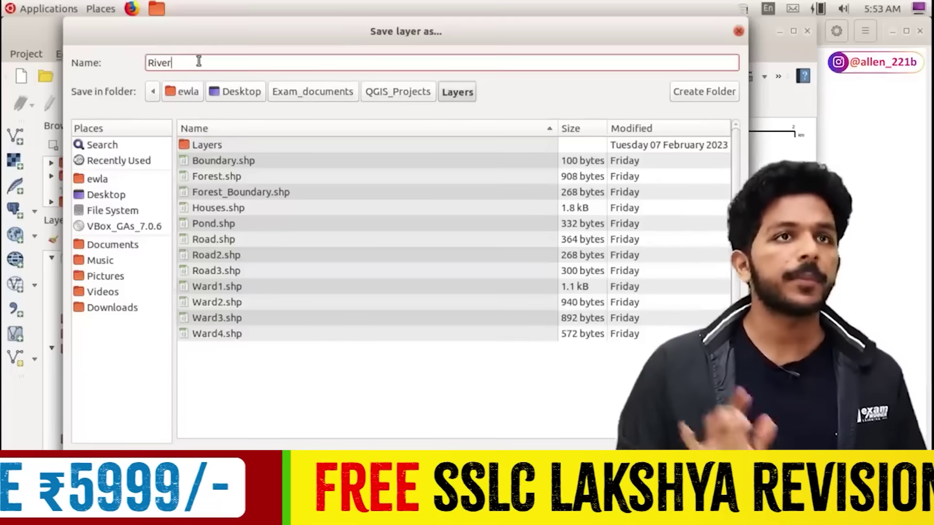
{"action": "key", "text": "Return"}
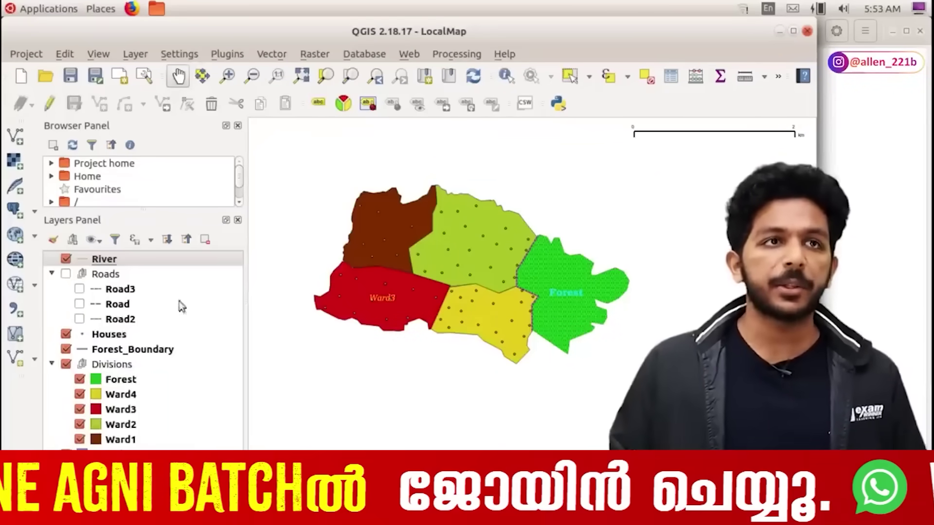
Step: Review the PDF's task and solution notes on drawing the river line from Forest to Ward 3
{"action": "mouse_move", "coordinate": [131, 297]}
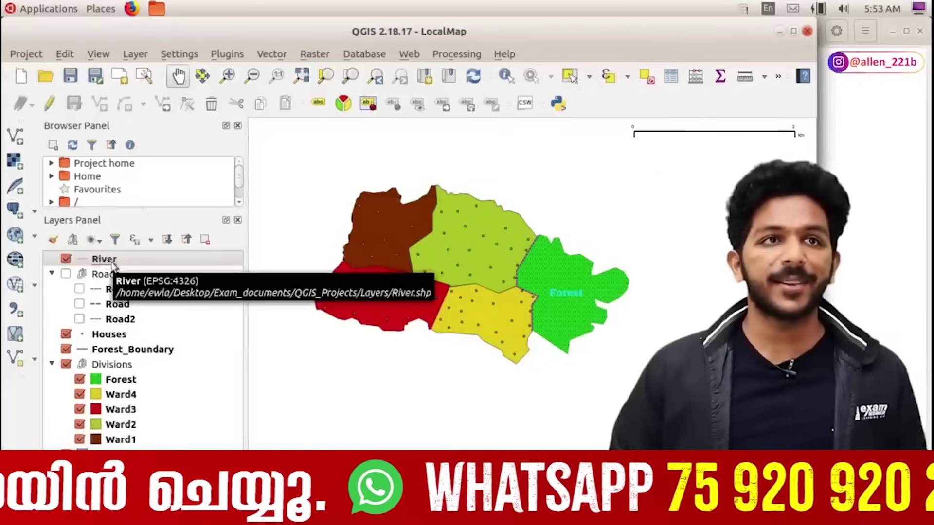
{"action": "key", "text": "alt+Tab"}
{"action": "scroll", "coordinate": [140, 269], "scroll_direction": "down", "scroll_amount": 8}
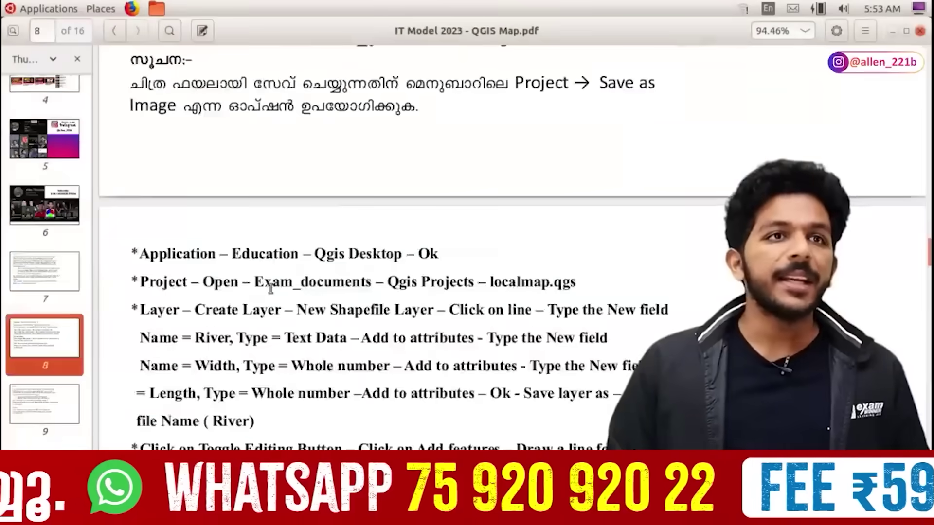
{"action": "scroll", "coordinate": [139, 268], "scroll_direction": "up", "scroll_amount": 5}
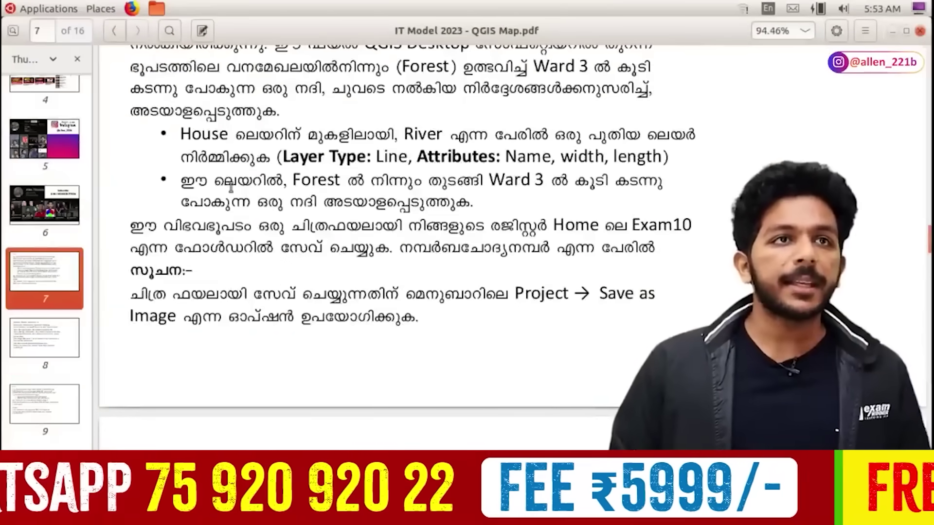
{"action": "left_click_drag", "start_coordinate": [176, 181], "coordinate": [498, 197]}
{"action": "left_click", "coordinate": [491, 213]}
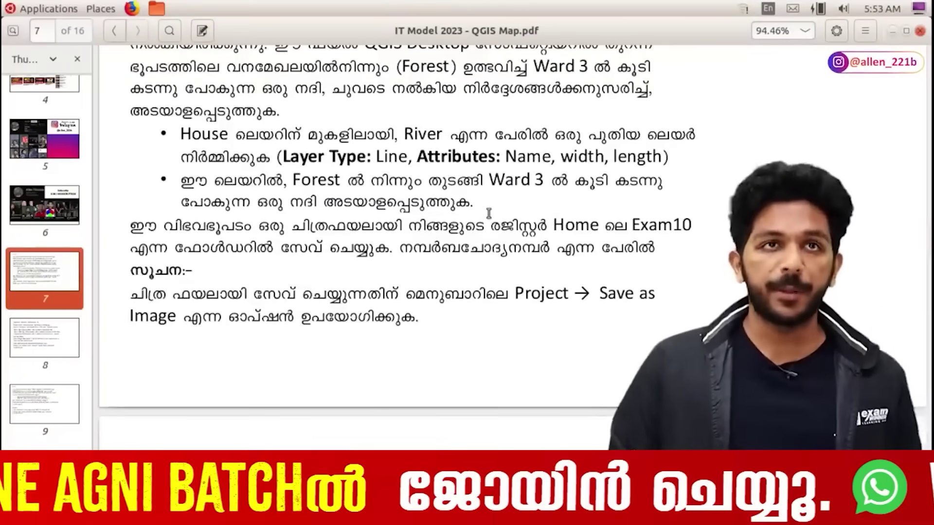
{"action": "scroll", "coordinate": [489, 213], "scroll_direction": "down", "scroll_amount": 5}
{"action": "scroll", "coordinate": [488, 214], "scroll_direction": "up", "scroll_amount": 1}
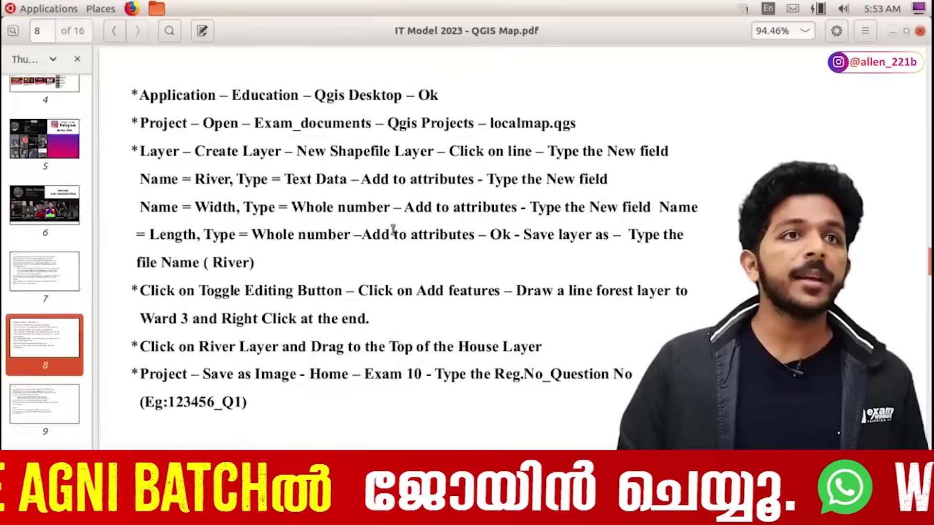
{"action": "left_click_drag", "start_coordinate": [131, 290], "coordinate": [352, 313]}
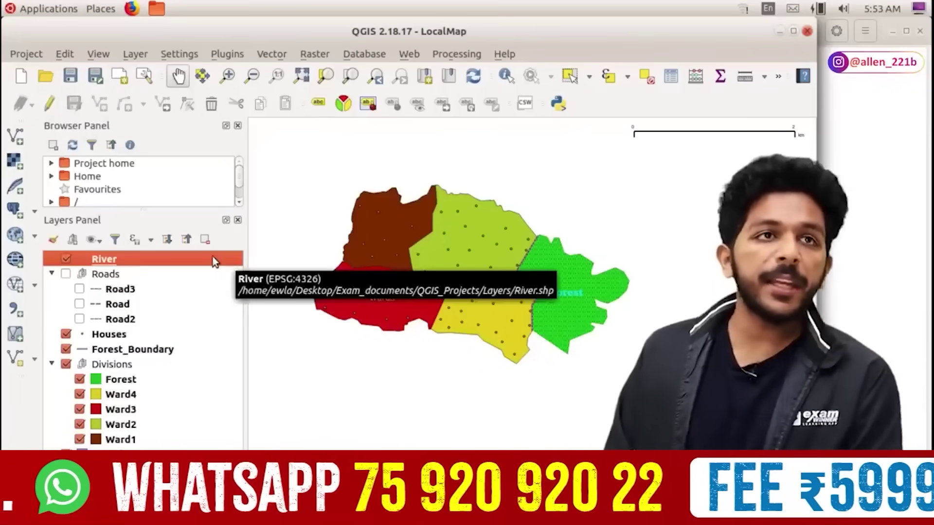
Step: Turn on editing for the River layer in QGIS, rechecking the PDF's note on adding features
{"action": "right_click", "coordinate": [215, 259]}
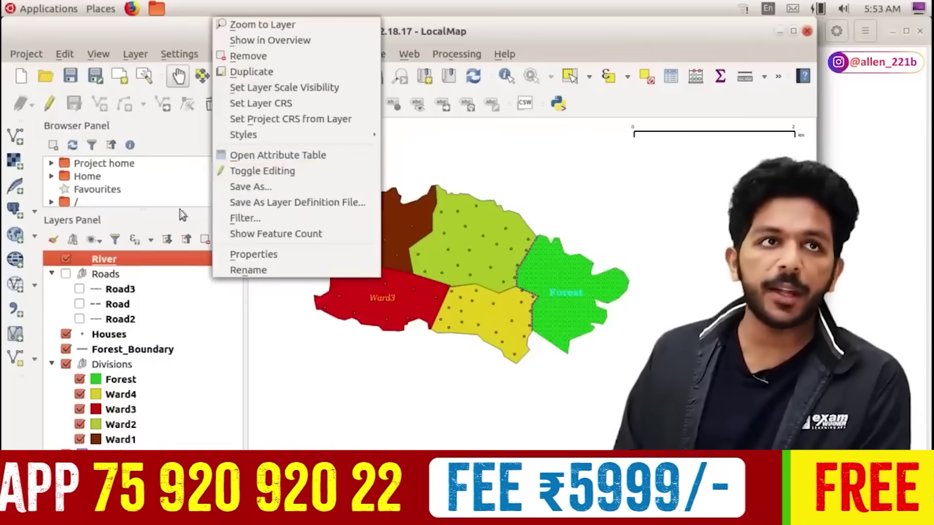
{"action": "left_click", "coordinate": [143, 254]}
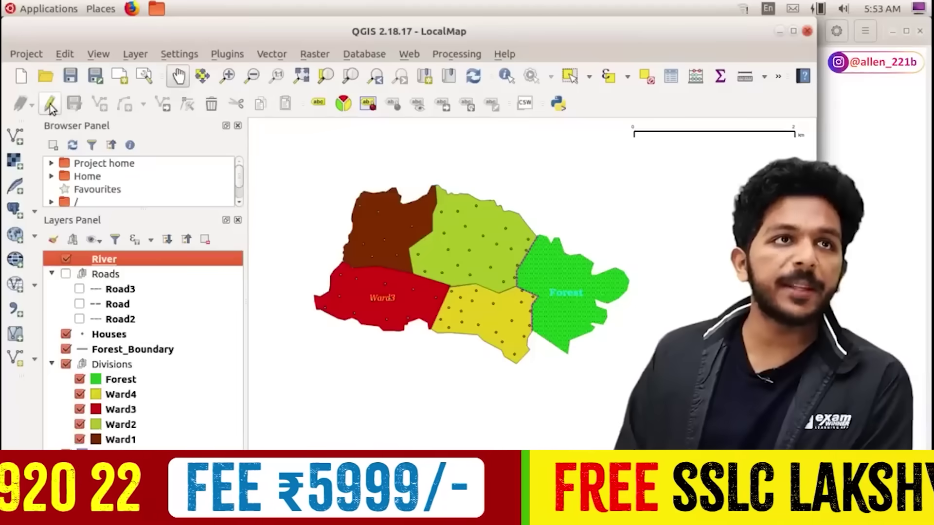
{"action": "left_click", "coordinate": [50, 104]}
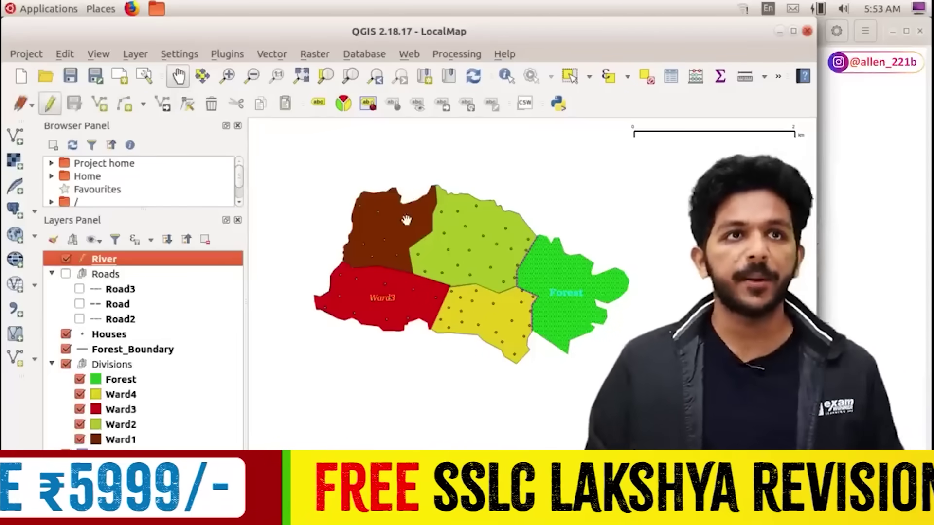
{"action": "key", "text": "alt+Tab"}
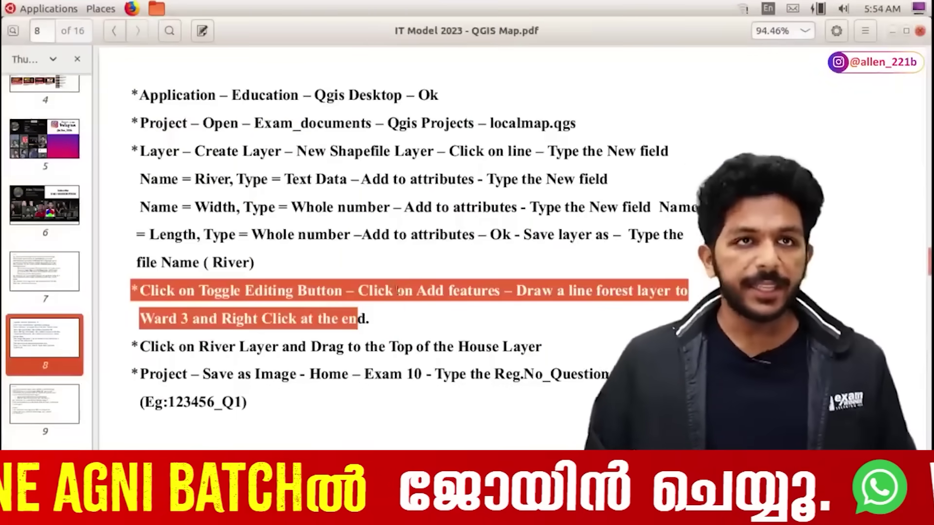
{"action": "key", "text": "alt+Tab"}
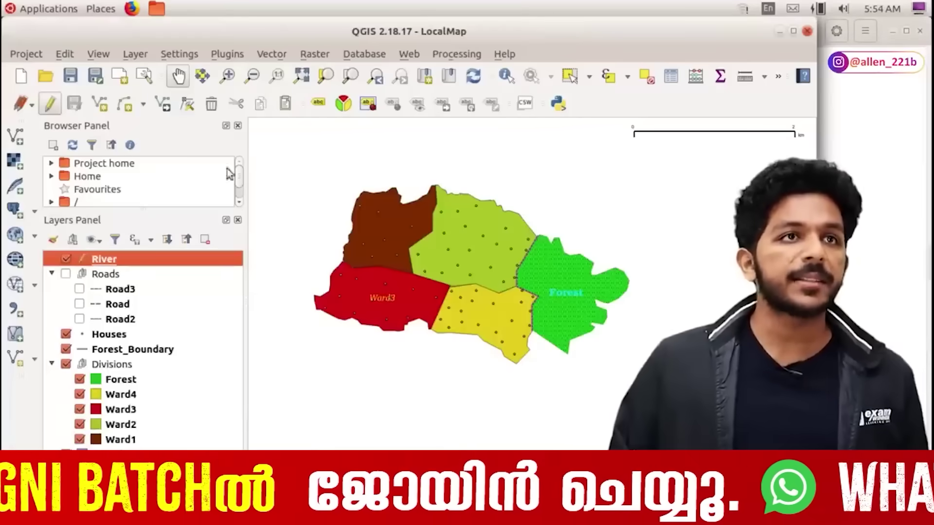
Step: Add a line feature to the River layer from Forest through Ward2 and Ward3, ending outside the boundary southwest of Ward3
{"action": "left_click", "coordinate": [101, 104]}
{"action": "key", "text": "alt+Tab"}
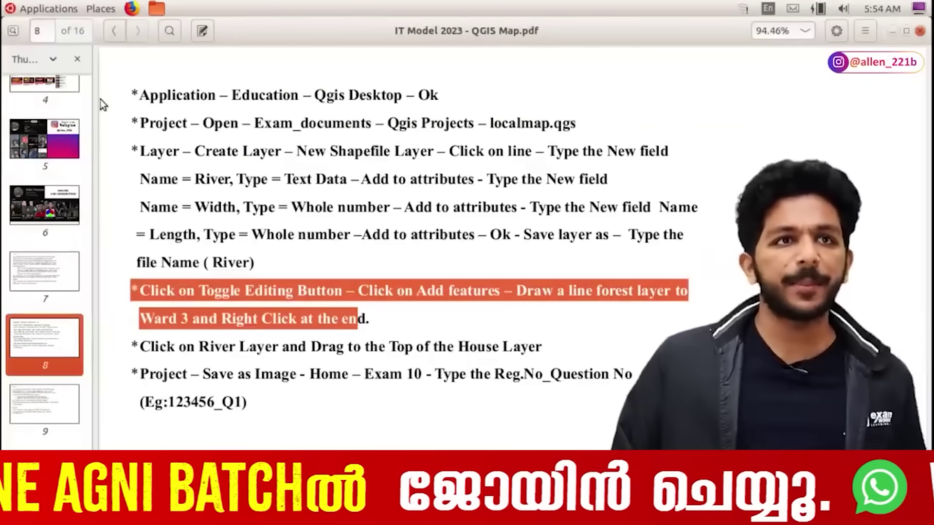
{"action": "key", "text": "alt+Tab"}
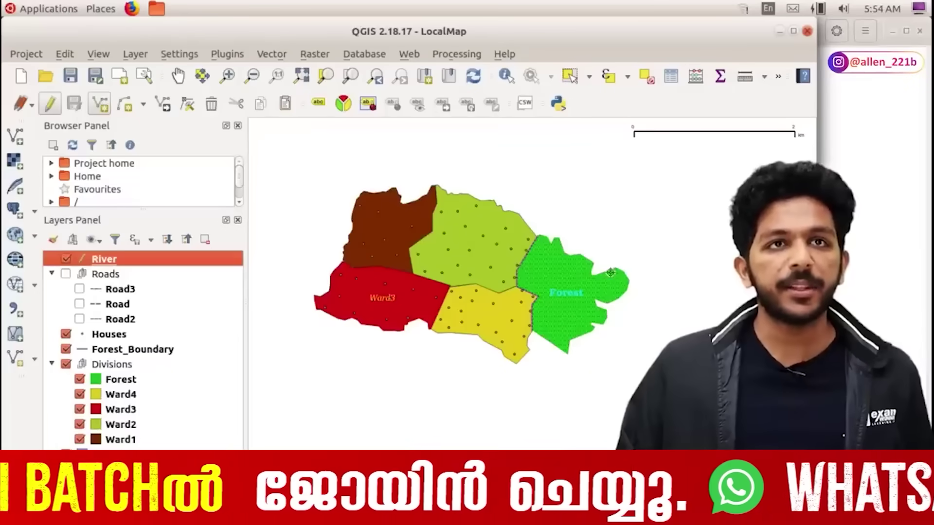
{"action": "left_click", "coordinate": [588, 282]}
{"action": "left_click", "coordinate": [534, 274]}
{"action": "left_click", "coordinate": [446, 257]}
{"action": "left_click", "coordinate": [418, 280]}
{"action": "left_click", "coordinate": [398, 290]}
{"action": "left_click", "coordinate": [336, 290]}
{"action": "left_click", "coordinate": [302, 312]}
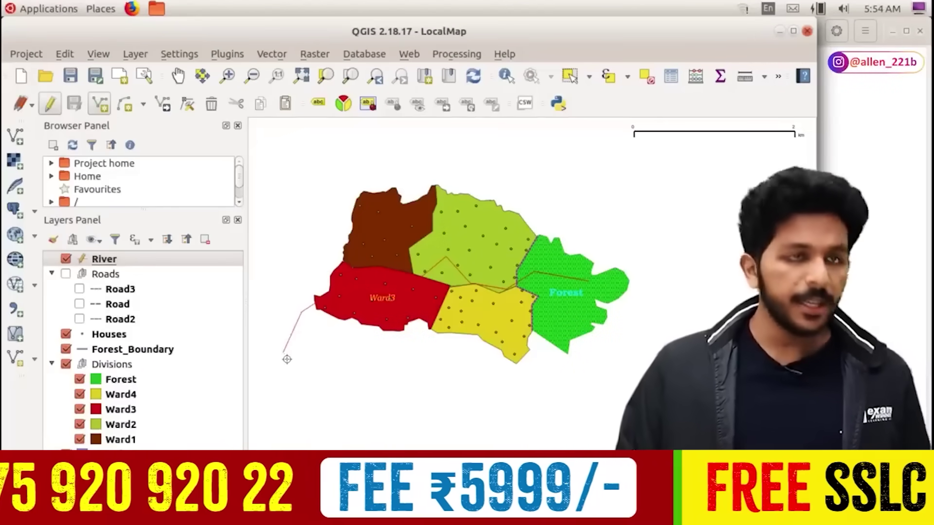
{"action": "right_click", "coordinate": [287, 359]}
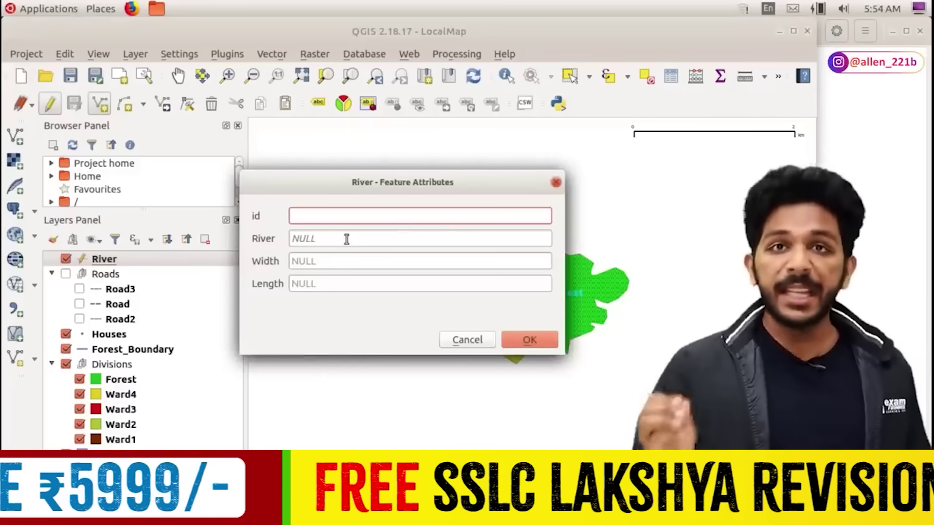
Step: Set the river feature's id to 1 and check the PDF's note on placing River above the House layer
{"action": "left_click", "coordinate": [347, 238]}
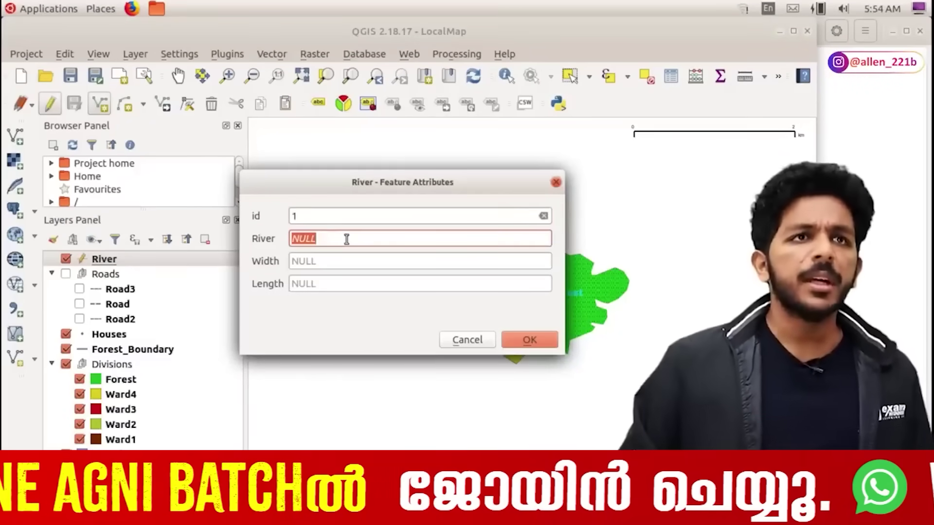
{"action": "key", "text": "Return"}
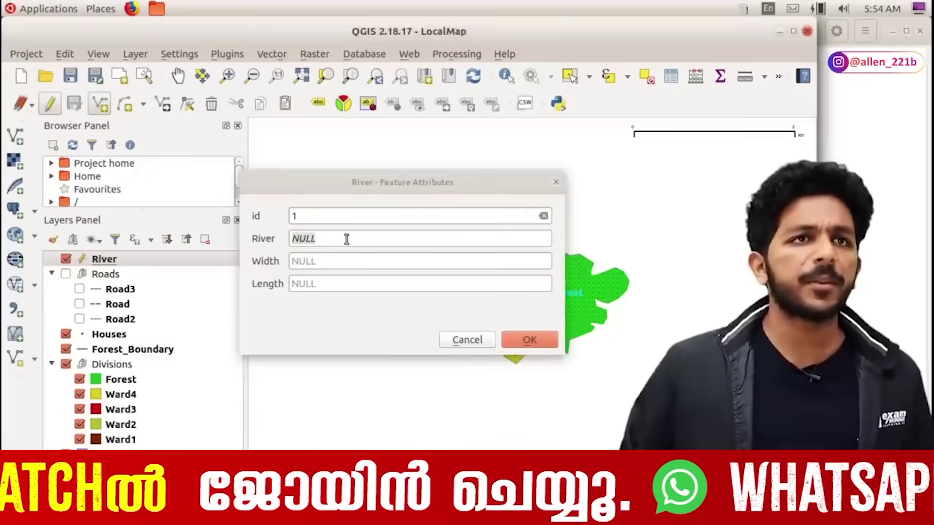
{"action": "key", "text": "alt+Tab"}
{"action": "key", "text": "alt+Tab"}
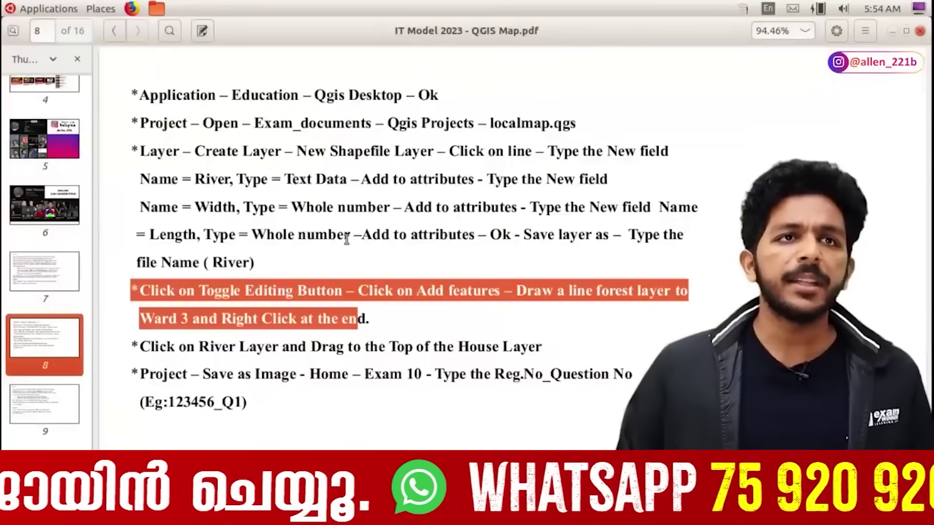
{"action": "left_click_drag", "start_coordinate": [187, 346], "coordinate": [545, 335]}
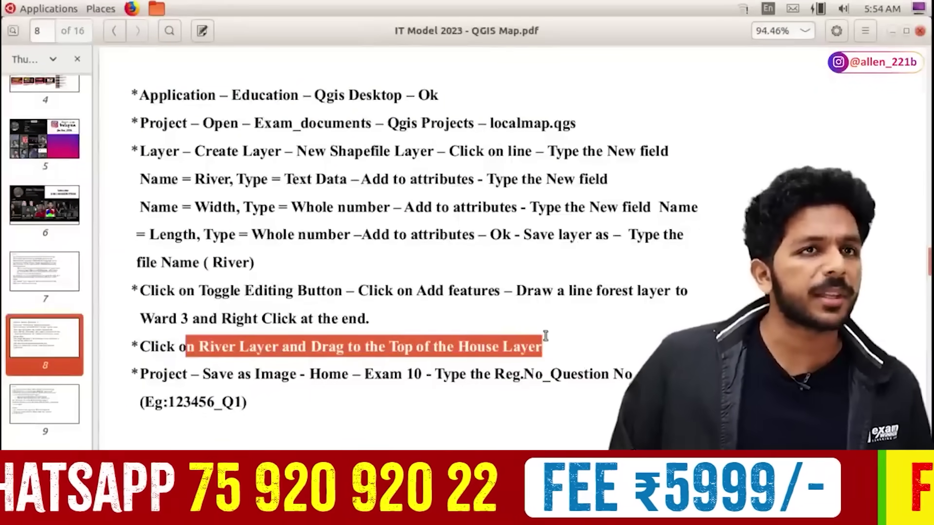
{"action": "left_click", "coordinate": [413, 332]}
Step: Return to the feature attributes in QGIS and set the River attribute to Exam Winner
{"action": "key", "text": "alt+Tab"}
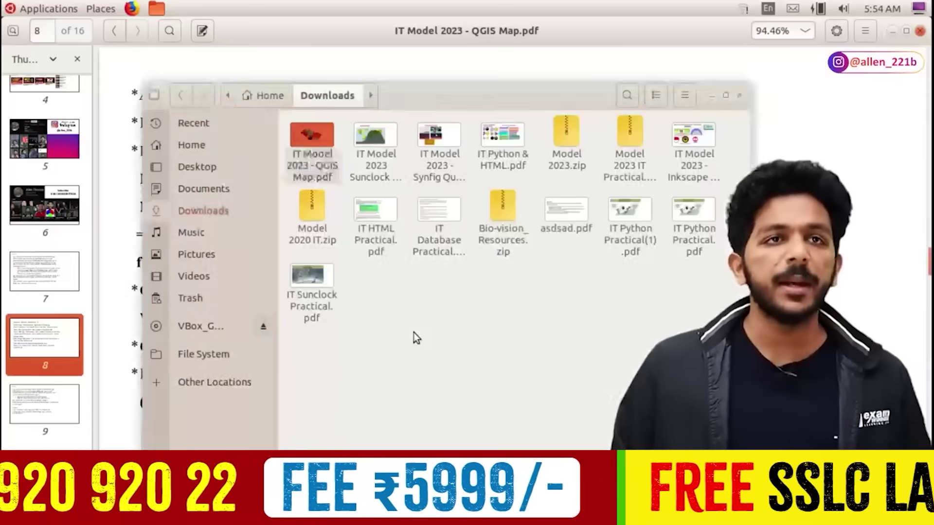
{"action": "key", "text": "alt+Tab"}
{"action": "double_click", "coordinate": [379, 240]}
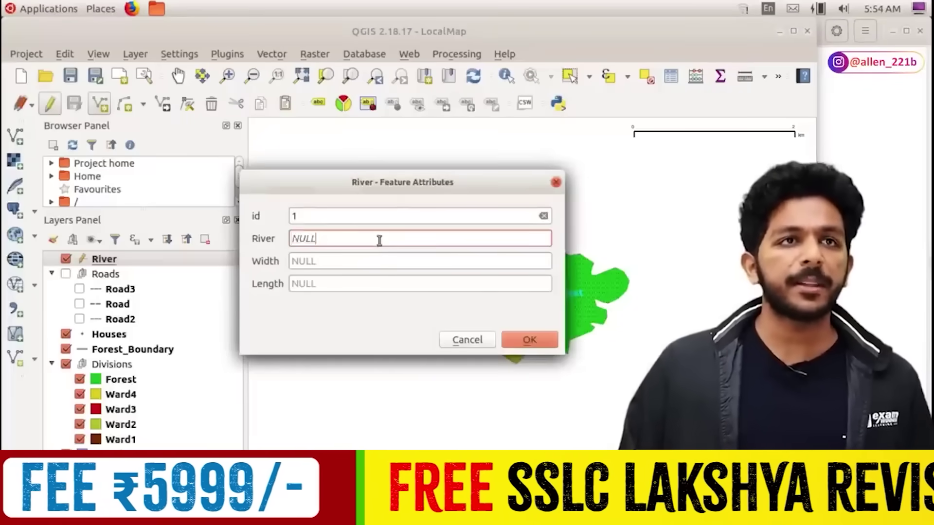
{"action": "type", "text": "Exam Winner"}
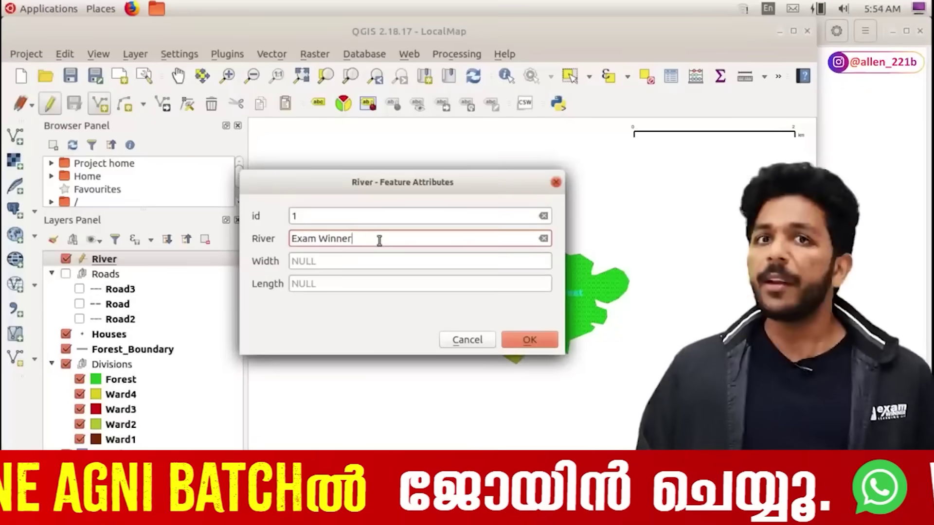
Step: Accept the river feature's attributes and set the River layer's simple line pen width to 0.9 mm
{"action": "left_click", "coordinate": [532, 340]}
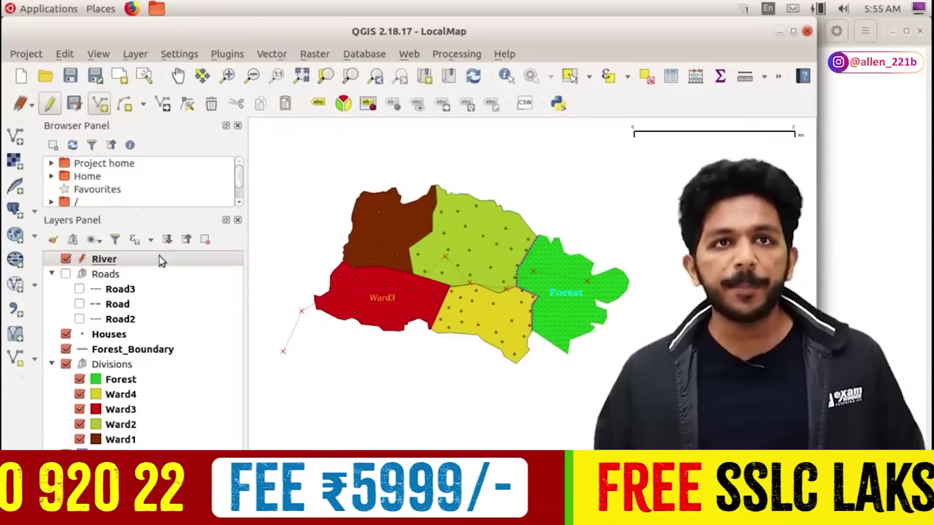
{"action": "right_click", "coordinate": [159, 256]}
{"action": "left_click", "coordinate": [209, 285]}
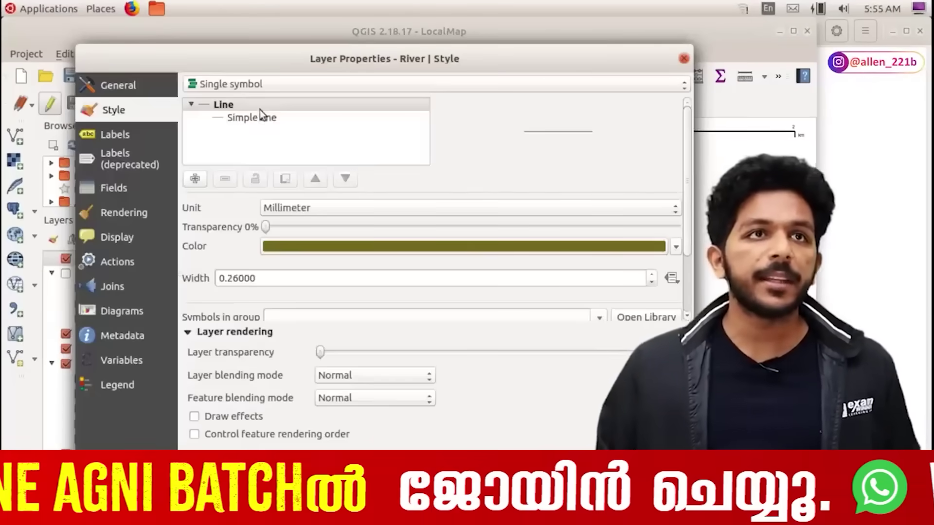
{"action": "left_click", "coordinate": [260, 117]}
{"action": "double_click", "coordinate": [286, 258]}
{"action": "type", "text": "q"}
{"action": "type", "text": "9"}
{"action": "key", "text": "BackSpace"}
{"action": "key", "text": "BackSpace"}
{"action": "type", "text": "9"}
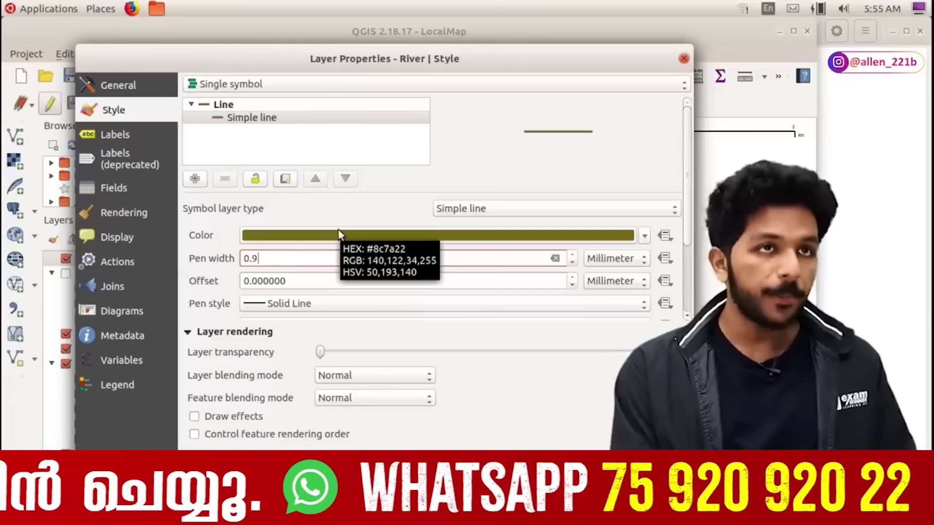
{"action": "left_click", "coordinate": [663, 462]}
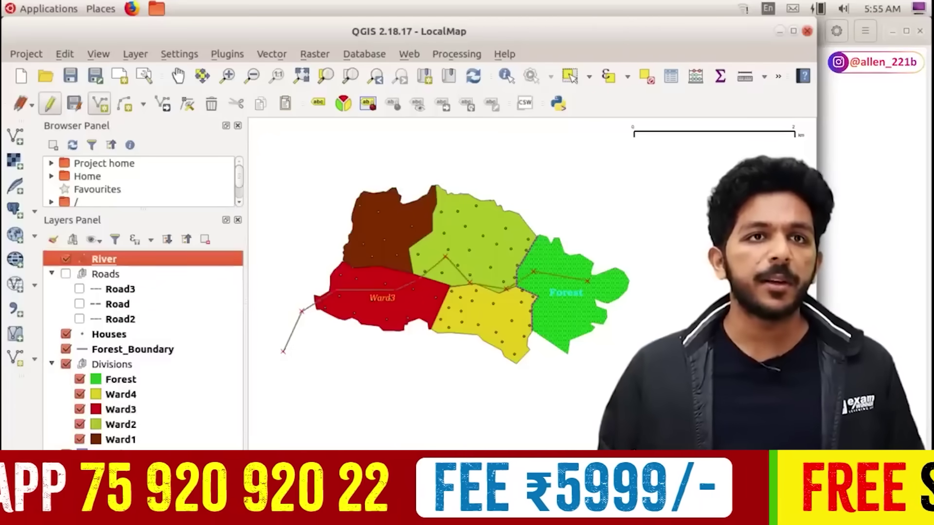
Step: Change the River layer's simple line color to light blue
{"action": "scroll", "coordinate": [520, 296], "scroll_direction": "up", "scroll_amount": 1}
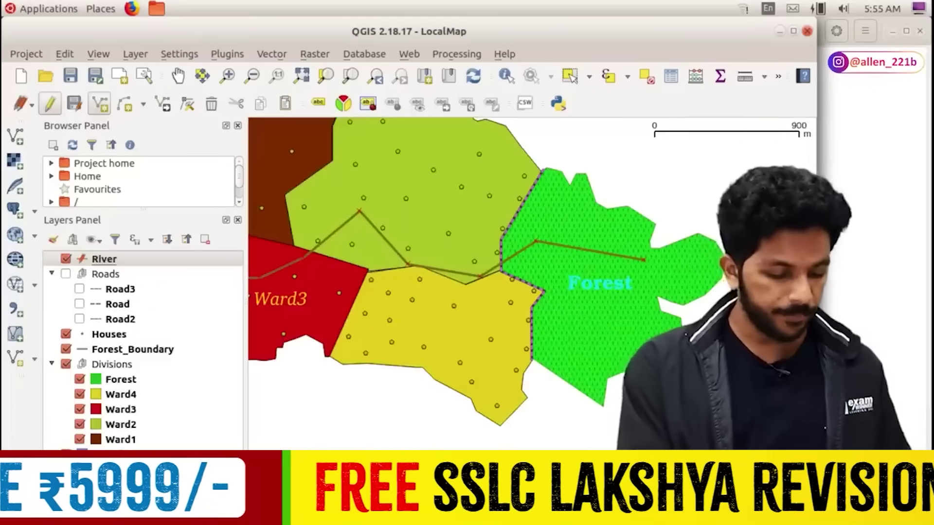
{"action": "scroll", "coordinate": [540, 296], "scroll_direction": "down", "scroll_amount": 1}
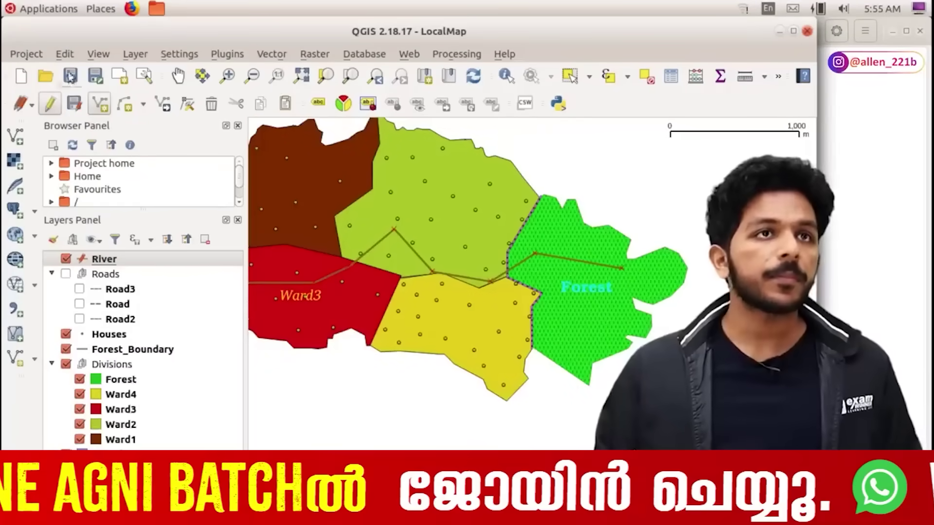
{"action": "left_click", "coordinate": [178, 76]}
{"action": "left_click_drag", "start_coordinate": [332, 183], "coordinate": [470, 162]}
{"action": "right_click", "coordinate": [168, 258]}
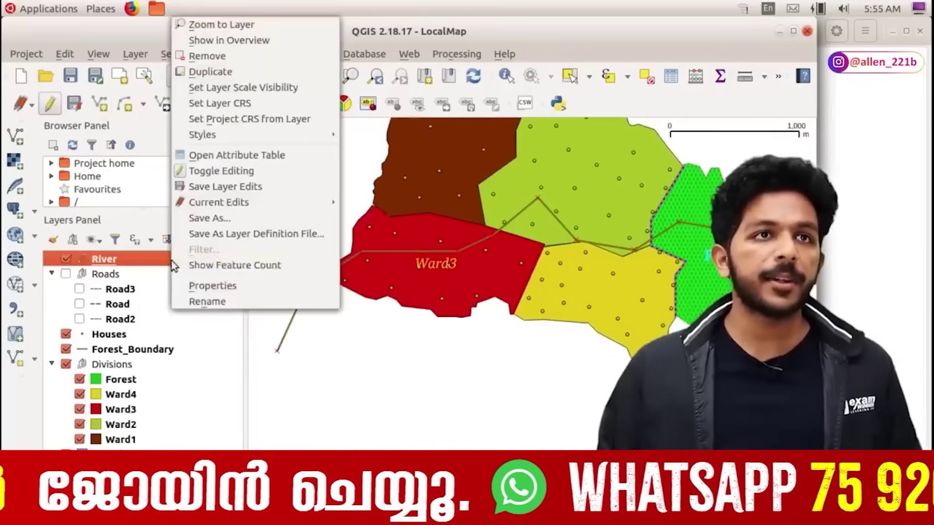
{"action": "left_click", "coordinate": [182, 285]}
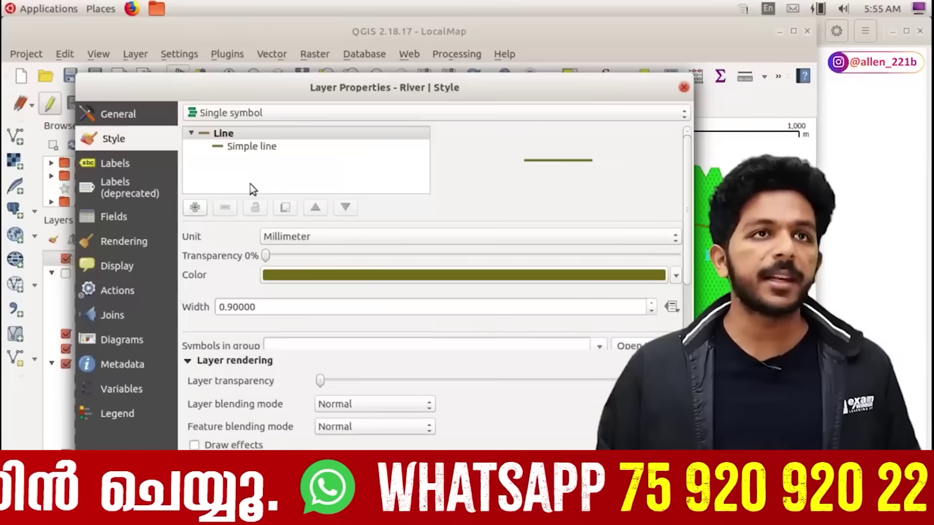
{"action": "left_click", "coordinate": [250, 146]}
{"action": "left_click", "coordinate": [289, 264]}
{"action": "left_click_drag", "start_coordinate": [287, 261], "coordinate": [437, 130]}
{"action": "left_click", "coordinate": [393, 184]}
{"action": "left_click_drag", "start_coordinate": [394, 188], "coordinate": [388, 195]}
{"action": "key", "text": "Return"}
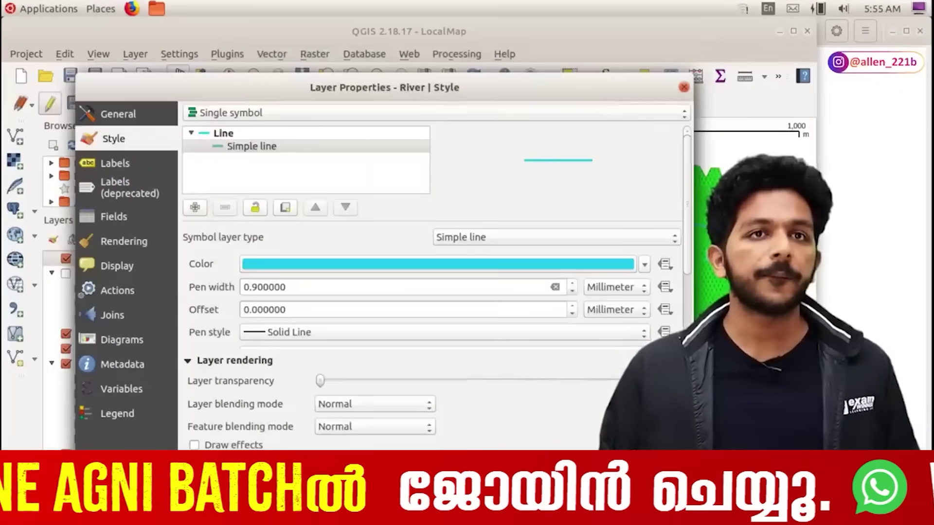
{"action": "key", "text": "Return"}
{"action": "left_click_drag", "start_coordinate": [567, 400], "coordinate": [540, 298]}
{"action": "left_click_drag", "start_coordinate": [554, 366], "coordinate": [571, 453]}
{"action": "right_click", "coordinate": [555, 378]}
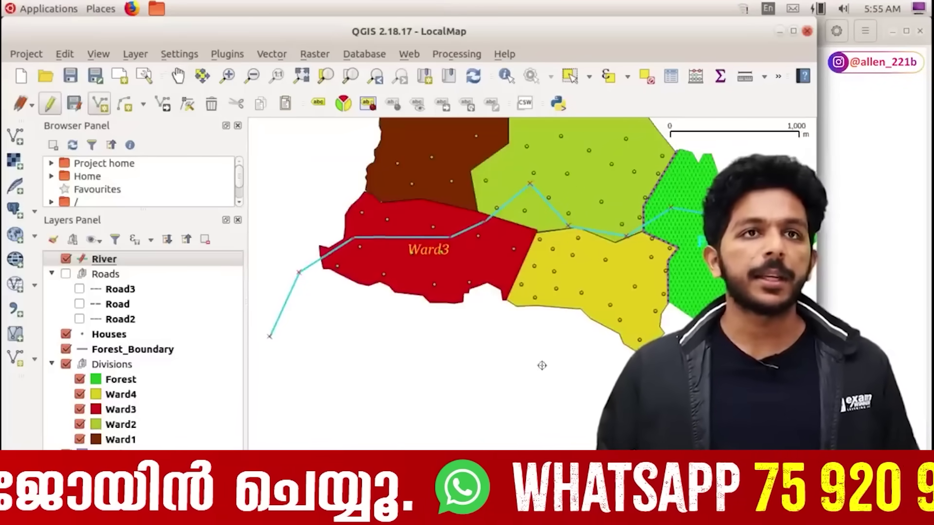
Step: Switch to the exam PDF and read the page 7 instructions on drawing the river and saving the map to Exam10
{"action": "key", "text": "alt+Tab"}
{"action": "key", "text": "alt+Tab"}
{"action": "key", "text": "alt+Tab"}
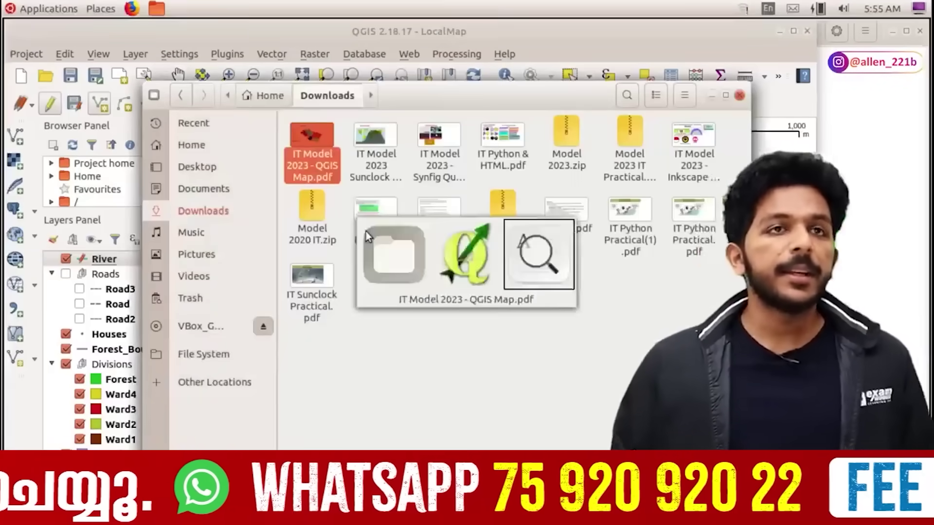
{"action": "scroll", "coordinate": [360, 234], "scroll_direction": "up", "scroll_amount": 8}
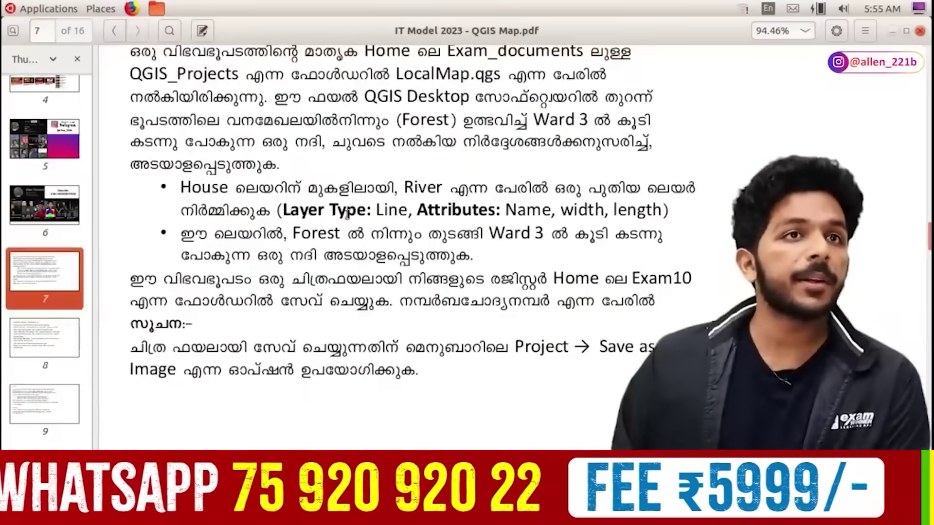
{"action": "left_click_drag", "start_coordinate": [180, 234], "coordinate": [464, 258]}
{"action": "left_click", "coordinate": [461, 259]}
{"action": "mouse_move", "coordinate": [130, 280]}
{"action": "left_mouse_down"}
{"action": "mouse_move", "coordinate": [239, 317]}
{"action": "mouse_move", "coordinate": [170, 301]}
{"action": "mouse_move", "coordinate": [145, 282]}
{"action": "left_mouse_up"}
{"action": "left_click", "coordinate": [239, 319]}
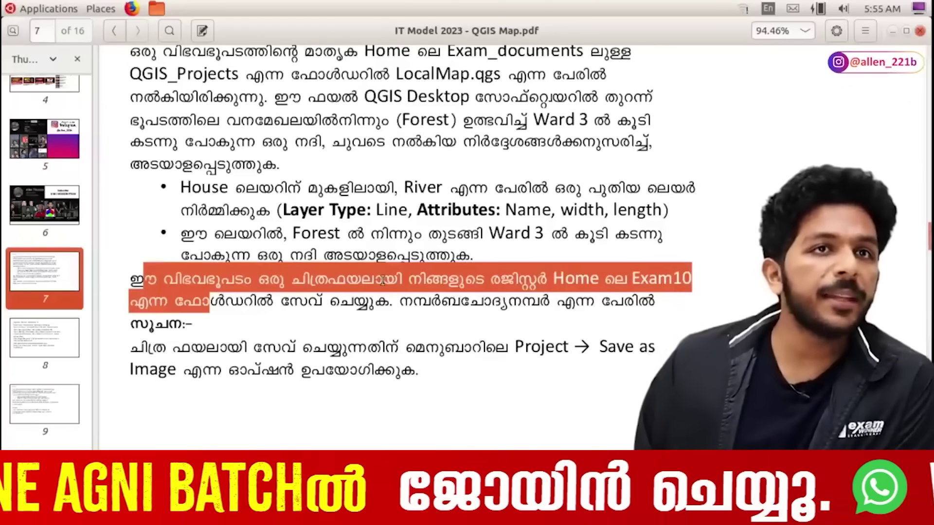
{"action": "left_click", "coordinate": [391, 286]}
{"action": "left_click_drag", "start_coordinate": [193, 301], "coordinate": [654, 301]}
{"action": "left_click", "coordinate": [652, 301]}
Step: Examine the page 8 solution note on placing the River layer above the House layer
{"action": "scroll", "coordinate": [652, 302], "scroll_direction": "down", "scroll_amount": 5}
{"action": "scroll", "coordinate": [651, 302], "scroll_direction": "down", "scroll_amount": 6}
{"action": "scroll", "coordinate": [656, 306], "scroll_direction": "up", "scroll_amount": 3}
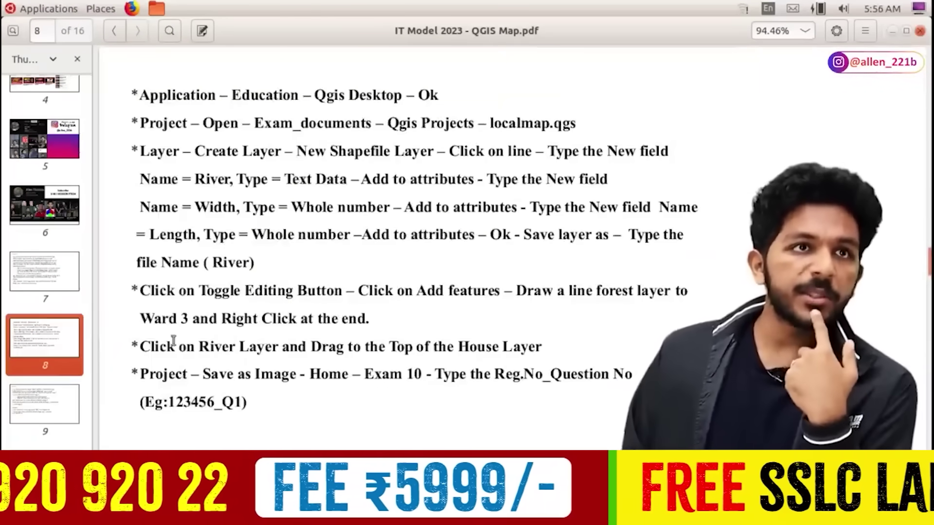
{"action": "left_click_drag", "start_coordinate": [130, 346], "coordinate": [541, 347]}
{"action": "left_click", "coordinate": [540, 349]}
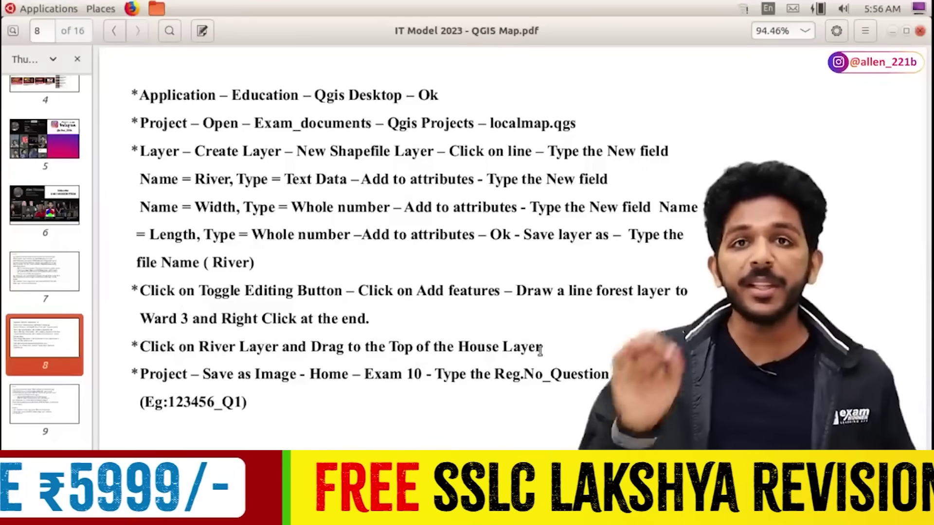
Step: Switch back to QGIS and move the River layer to the end of the layer order, below Boundary
{"action": "key", "text": "alt+Tab"}
{"action": "key", "text": "alt+Tab"}
{"action": "key", "text": "Tab"}
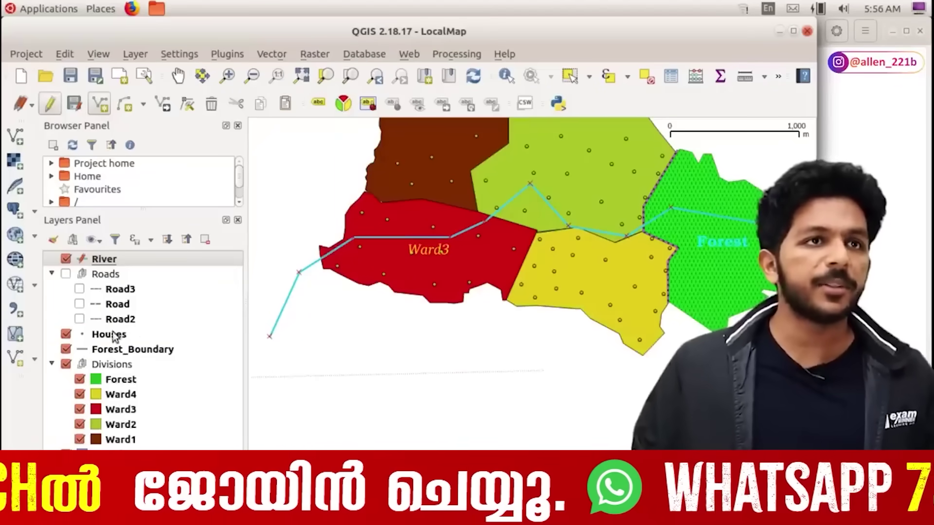
{"action": "left_click", "coordinate": [112, 336]}
{"action": "left_click_drag", "start_coordinate": [99, 260], "coordinate": [105, 462]}
{"action": "left_click_drag", "start_coordinate": [86, 263], "coordinate": [87, 445]}
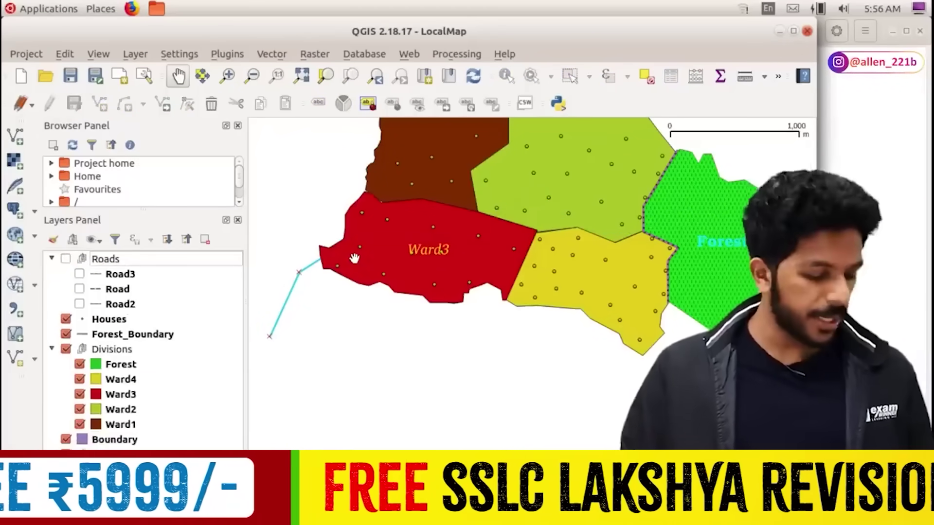
Step: Move the River layer back above Roads and Houses, and redo the undone river line edit
{"action": "left_click_drag", "start_coordinate": [78, 453], "coordinate": [80, 253]}
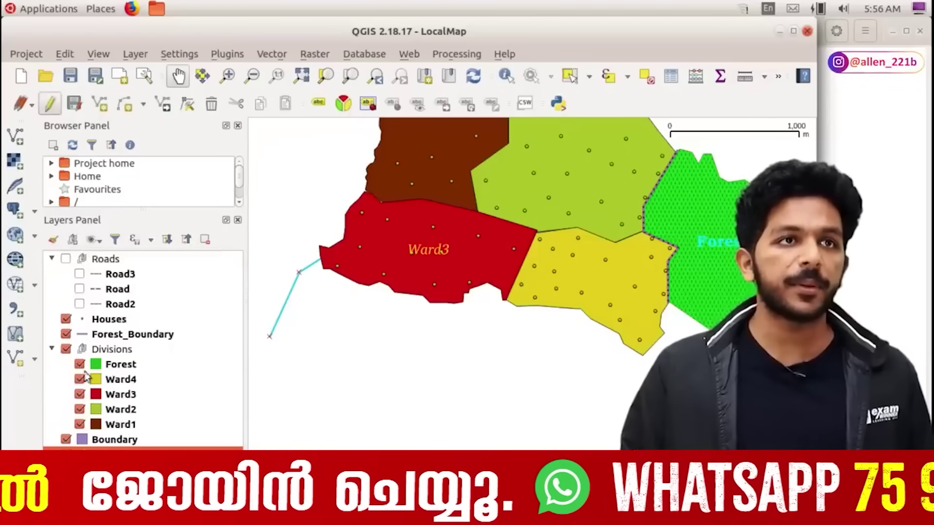
{"action": "key", "text": "ctrl+z"}
{"action": "left_click_drag", "start_coordinate": [99, 446], "coordinate": [90, 257]}
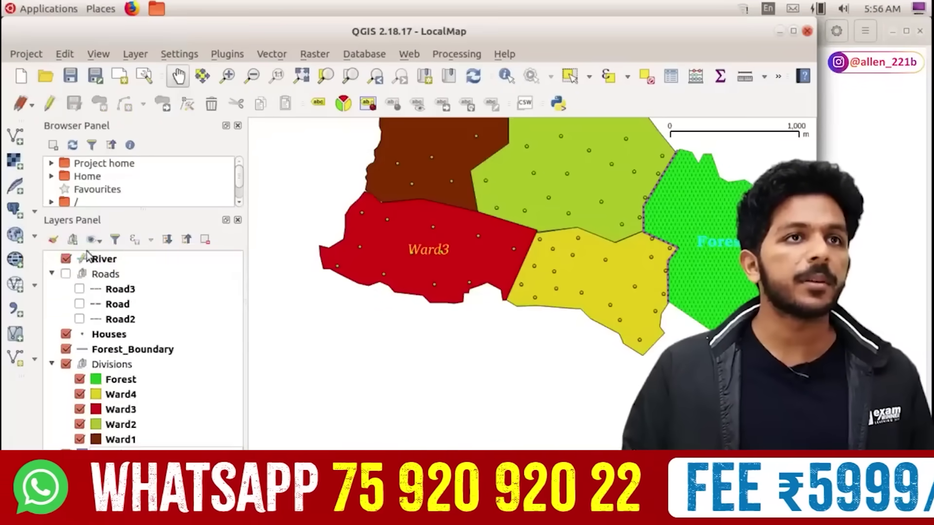
{"action": "right_click", "coordinate": [132, 261]}
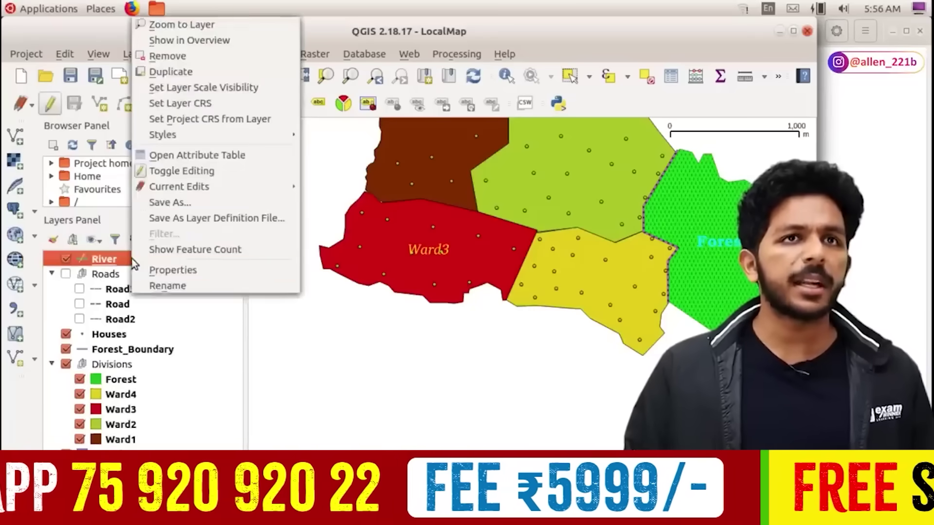
{"action": "left_click", "coordinate": [365, 306]}
{"action": "key", "text": "ctrl+shift+z"}
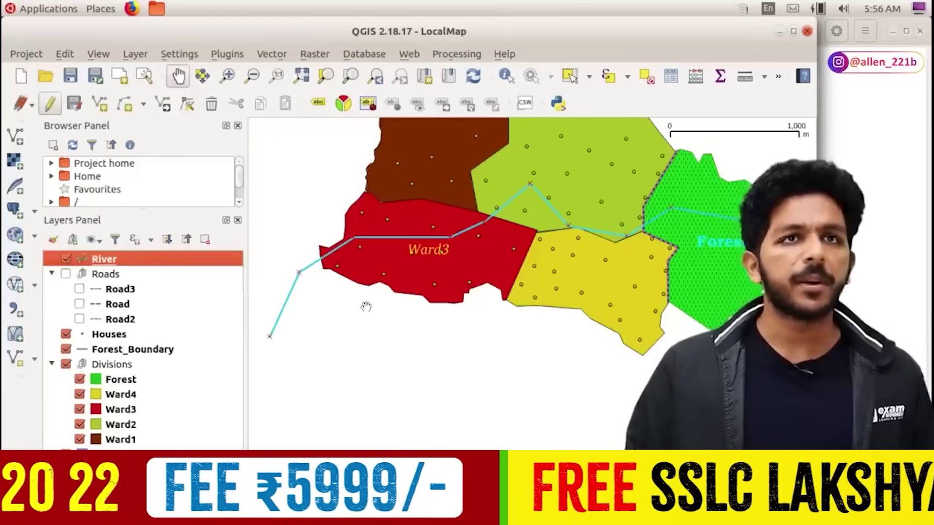
Step: Recheck the PDF's steps on placing the River layer above the House layer and saving the map as an image
{"action": "key", "text": "alt+Tab"}
Step: Return to QGIS and save the map view as an image named QGIS_2 in the Exam10 folder
{"action": "key", "text": "alt+Tab"}
{"action": "key", "text": "alt+Tab"}
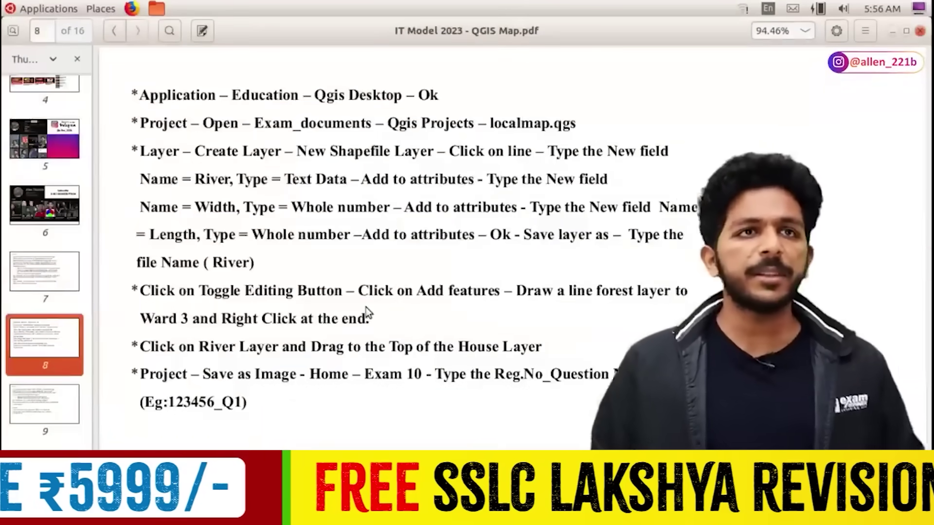
{"action": "left_click_drag", "start_coordinate": [238, 346], "coordinate": [328, 350]}
{"action": "left_click", "coordinate": [328, 350]}
{"action": "left_click_drag", "start_coordinate": [203, 373], "coordinate": [306, 374]}
{"action": "left_click", "coordinate": [306, 425]}
{"action": "key", "text": "alt+Tab"}
{"action": "key", "text": "alt+Tab"}
{"action": "key", "text": "alt+Tab"}
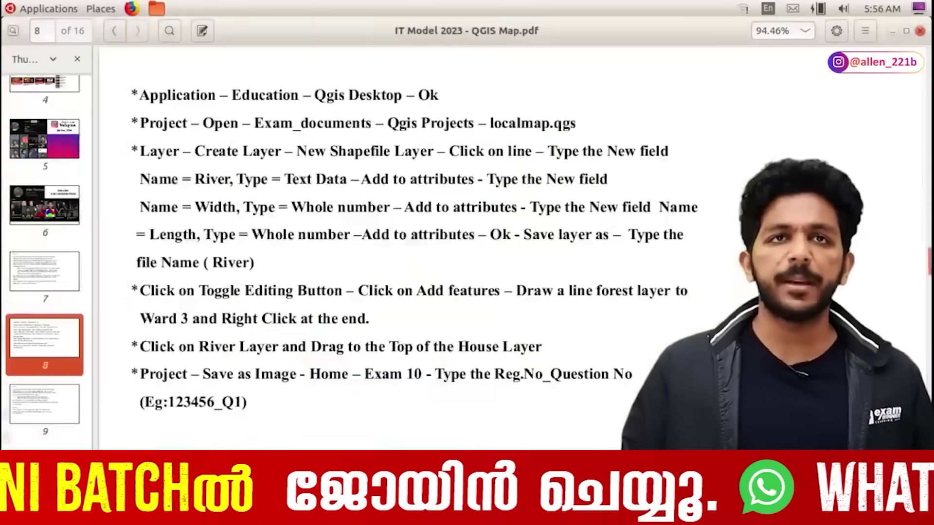
{"action": "left_click_drag", "start_coordinate": [598, 325], "coordinate": [573, 354]}
{"action": "left_click", "coordinate": [19, 55]}
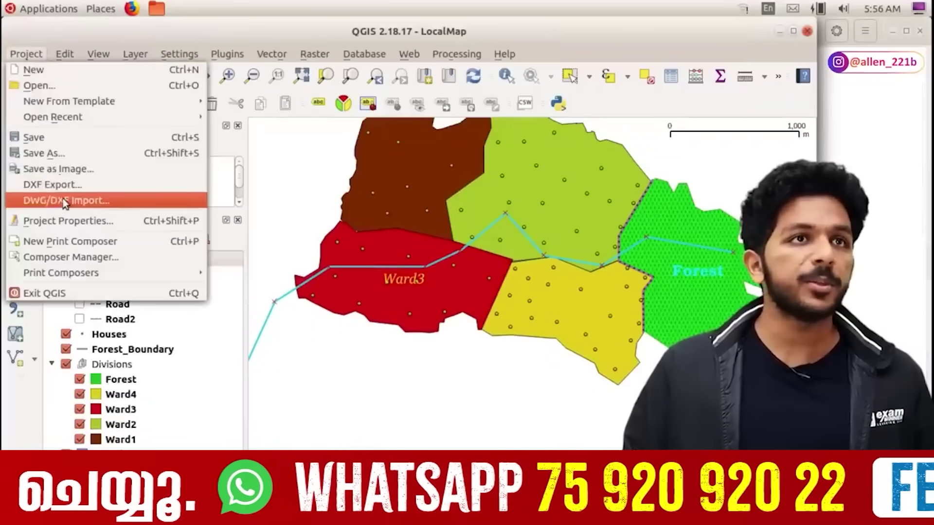
{"action": "left_click", "coordinate": [64, 175]}
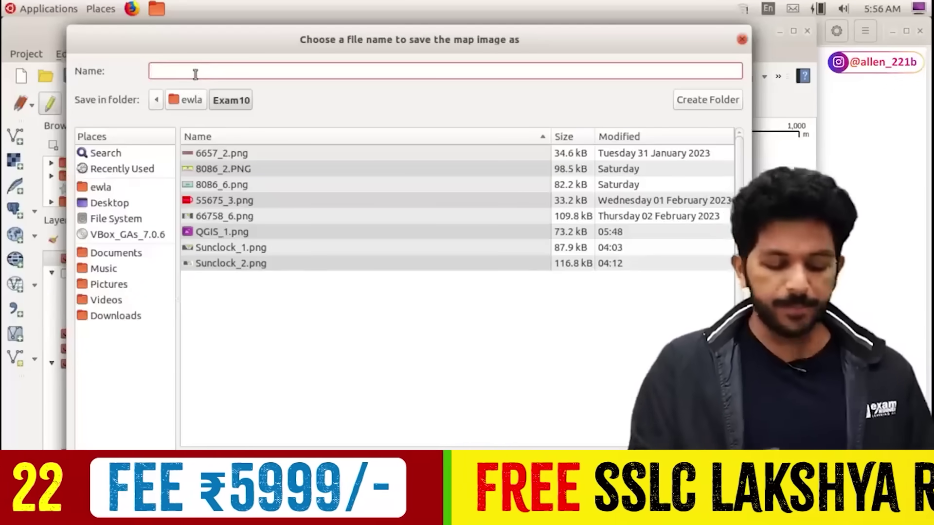
{"action": "type", "text": "QGIS_2"}
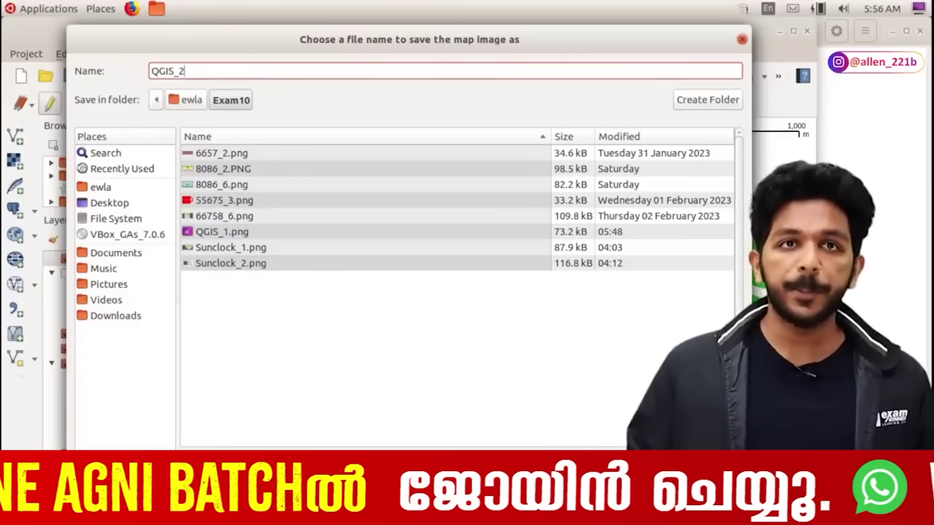
{"action": "key", "text": "Return"}
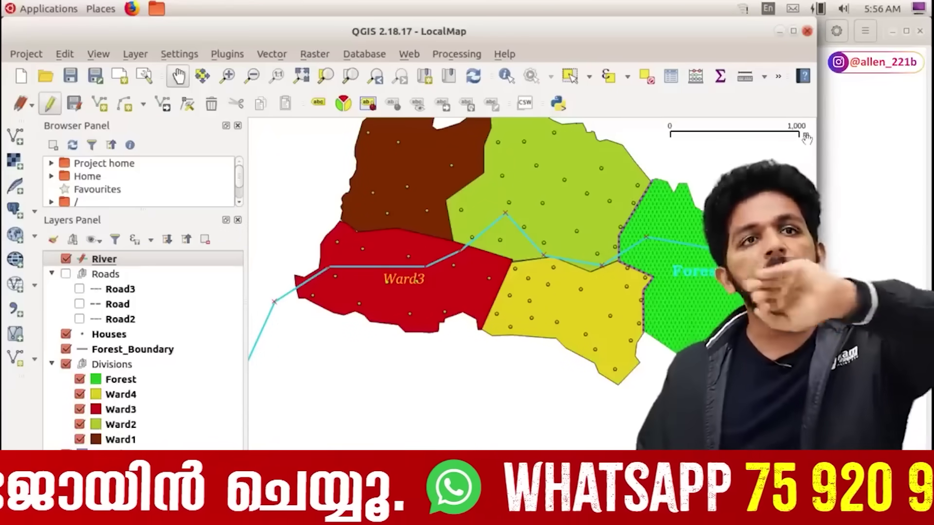
Step: Close QGIS and the exam PDF, and clear the file selection in the Downloads folder
{"action": "left_click", "coordinate": [807, 31]}
{"action": "left_click", "coordinate": [430, 267]}
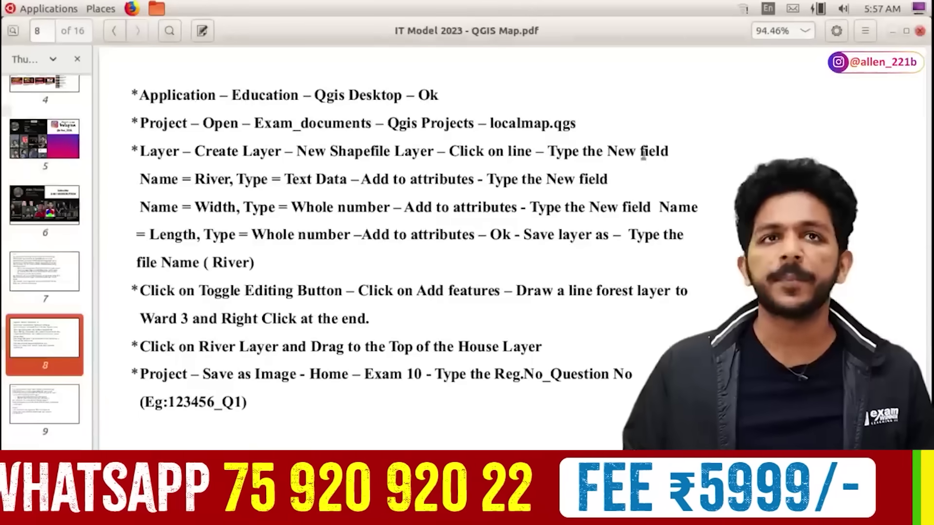
{"action": "left_click", "coordinate": [920, 31]}
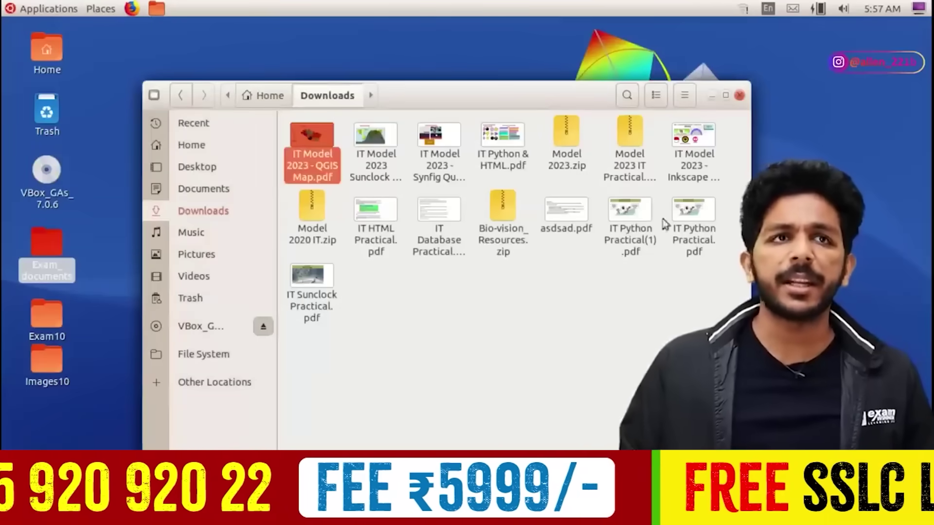
{"action": "left_click", "coordinate": [573, 318]}
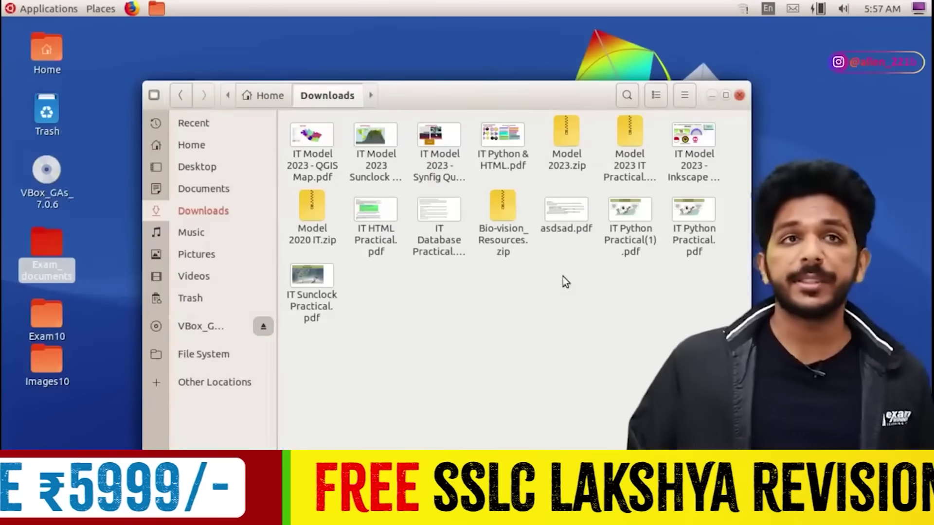
Step: Open the Exam10 folder in Home and search it for "q"
{"action": "left_click", "coordinate": [204, 146]}
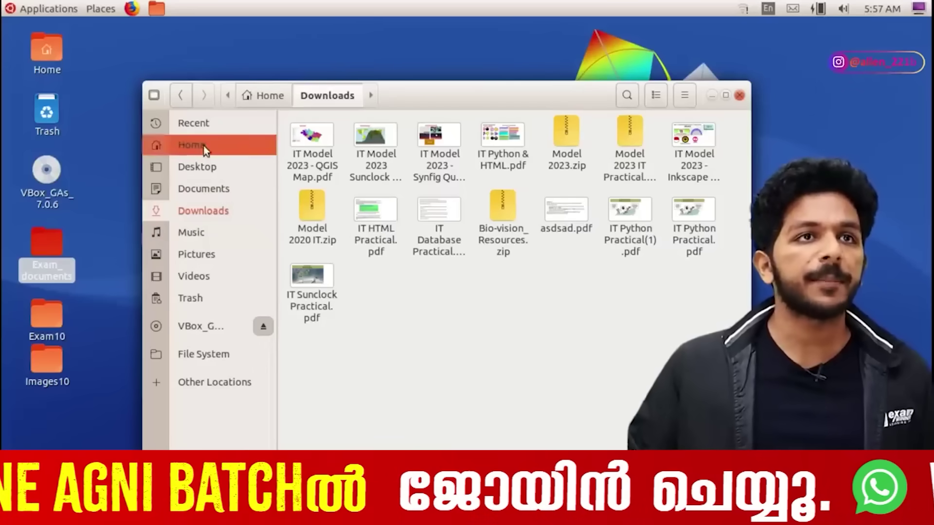
{"action": "double_click", "coordinate": [561, 129]}
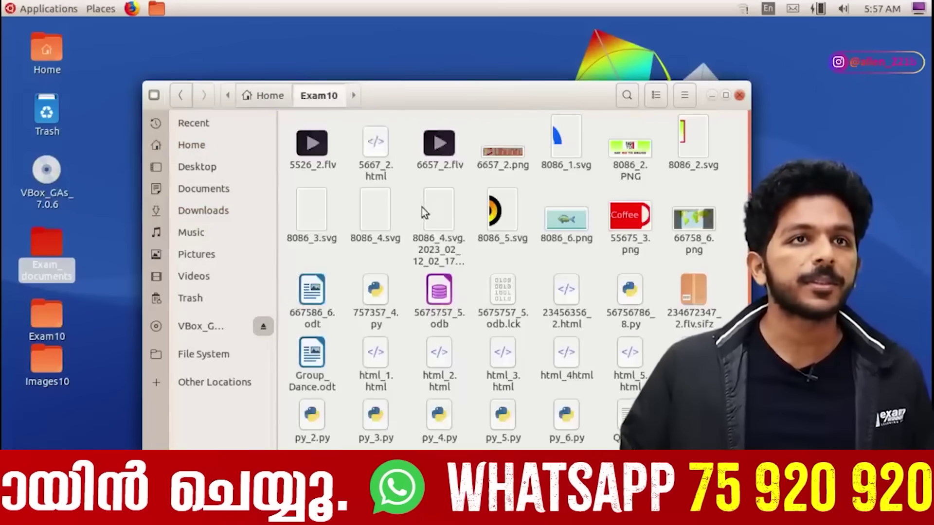
{"action": "scroll", "coordinate": [421, 207], "scroll_direction": "down", "scroll_amount": 3}
{"action": "type", "text": "q"}
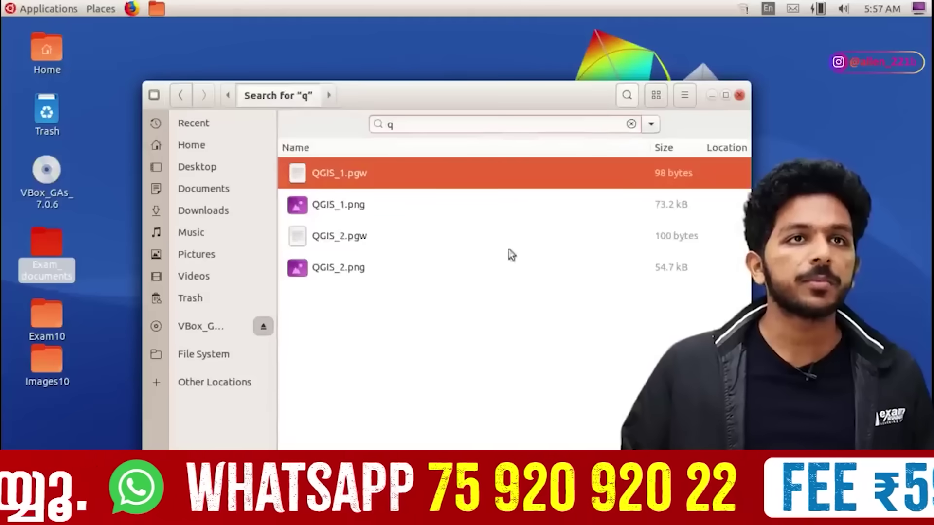
Step: View the exported map images QGIS_1.png and QGIS_2.png, closing each one after checking it
{"action": "double_click", "coordinate": [369, 206]}
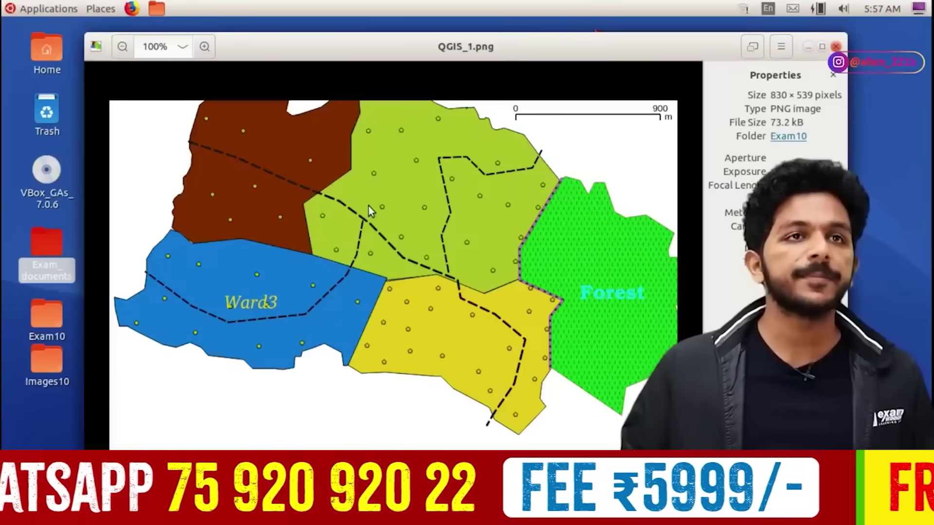
{"action": "left_click", "coordinate": [835, 47]}
{"action": "double_click", "coordinate": [353, 270]}
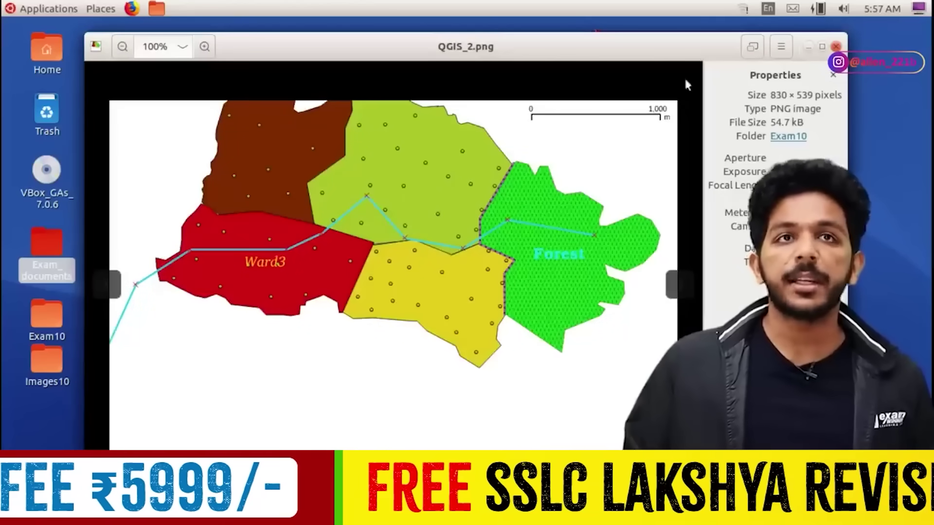
{"action": "left_click", "coordinate": [836, 47]}
{"action": "left_click", "coordinate": [395, 341]}
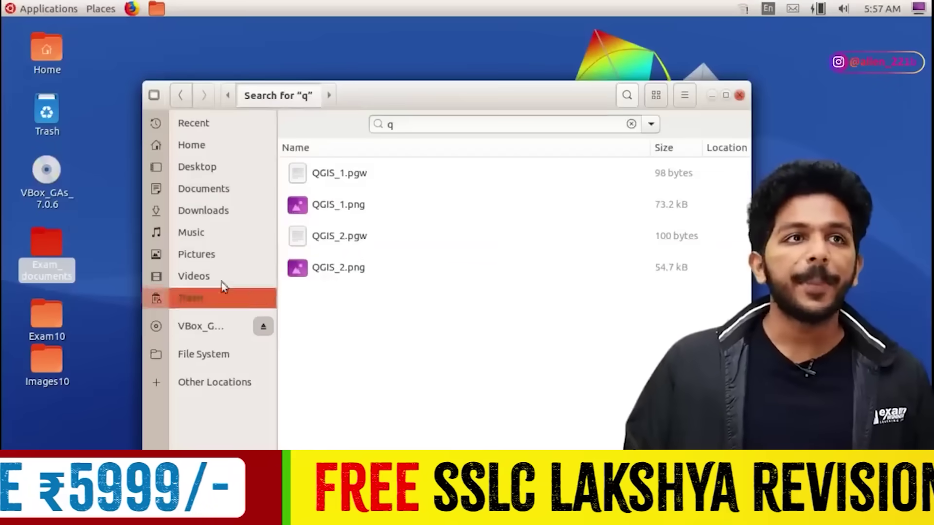